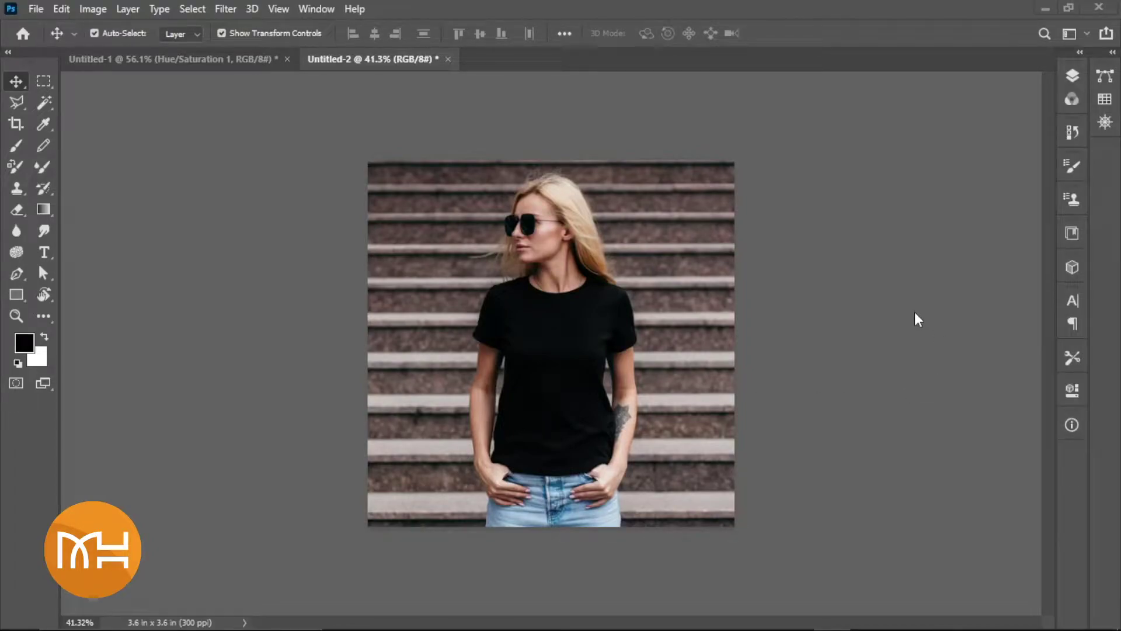
Duplicate the photo layer and hide the original
left_click(1075, 73)
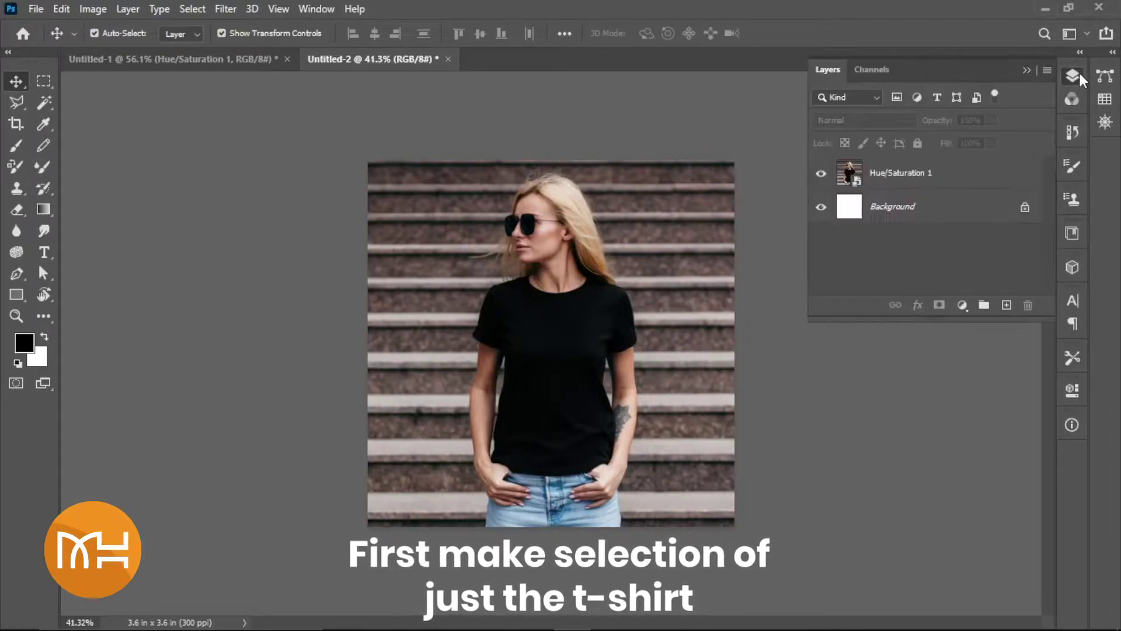
left_click_drag(939, 175, 1006, 305)
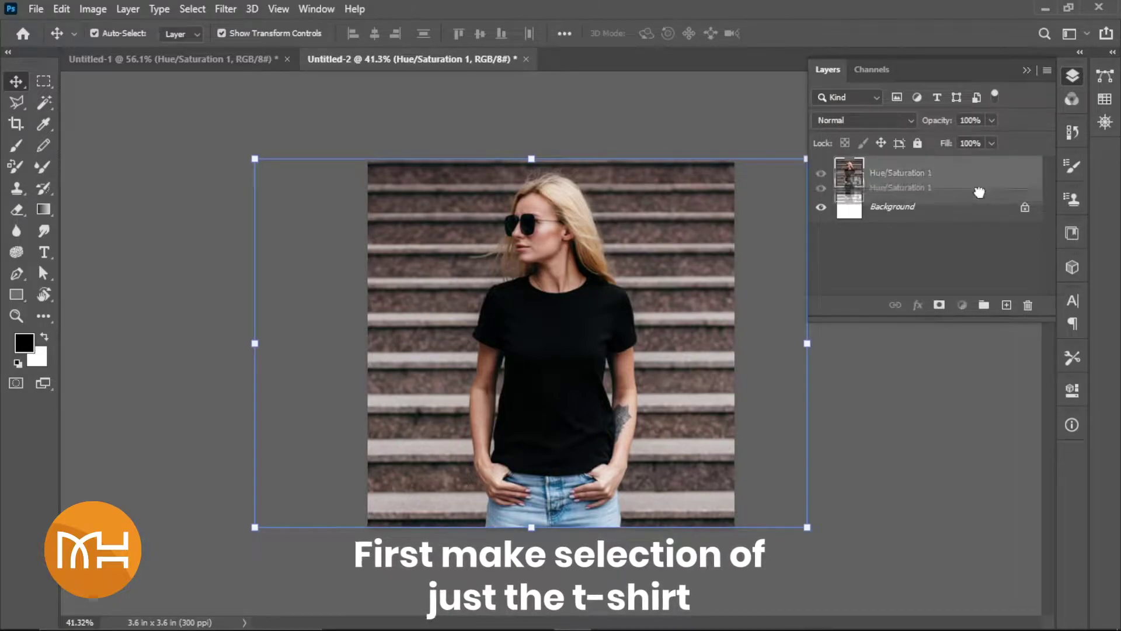
left_click(822, 208)
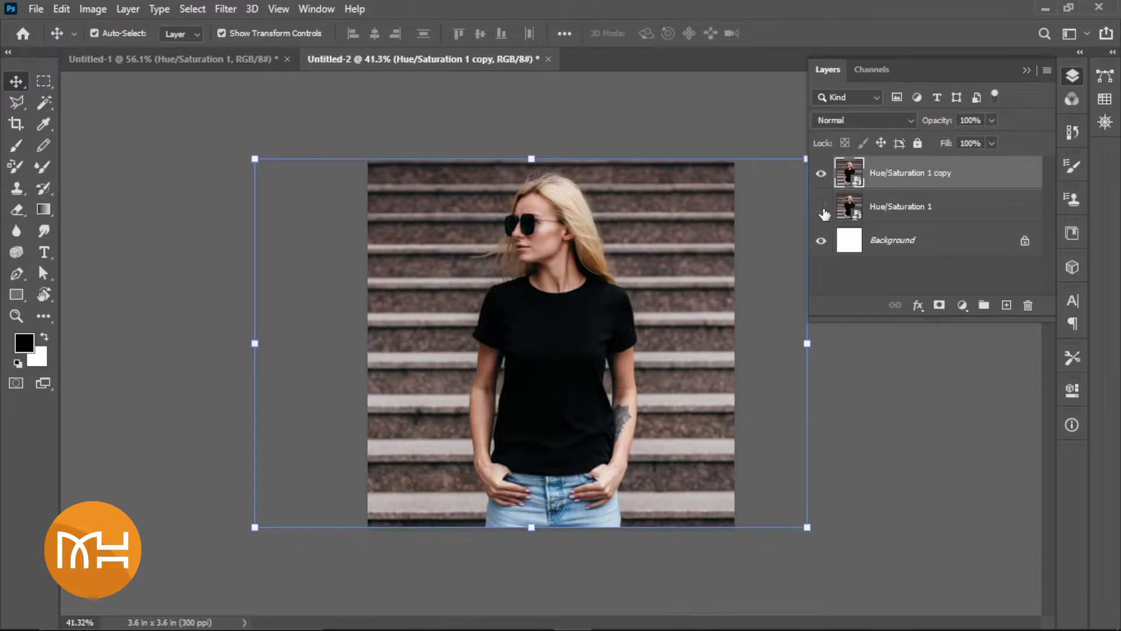
Rasterize the copied layer and remove its stair background with Quick Actions
right_click(949, 181)
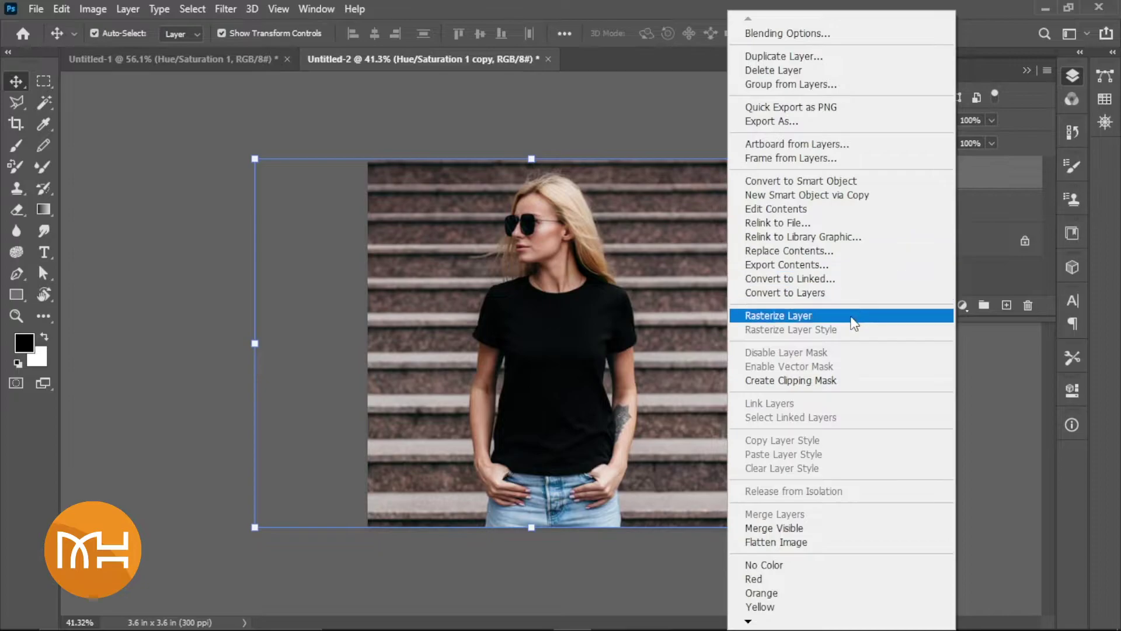
left_click(849, 317)
left_click(1078, 389)
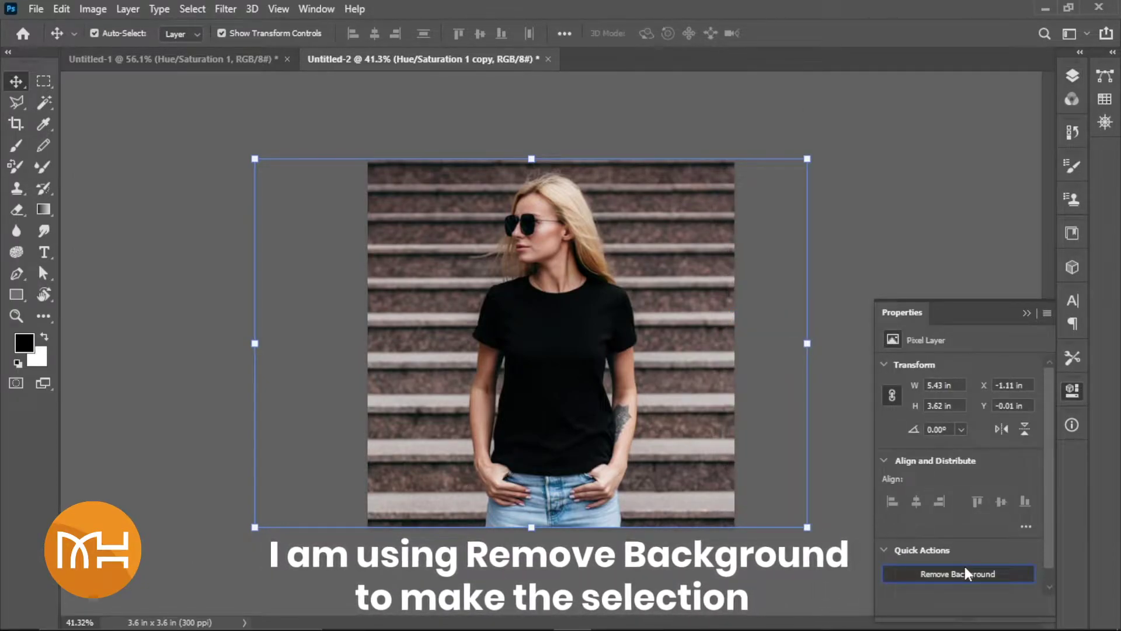
left_click(964, 567)
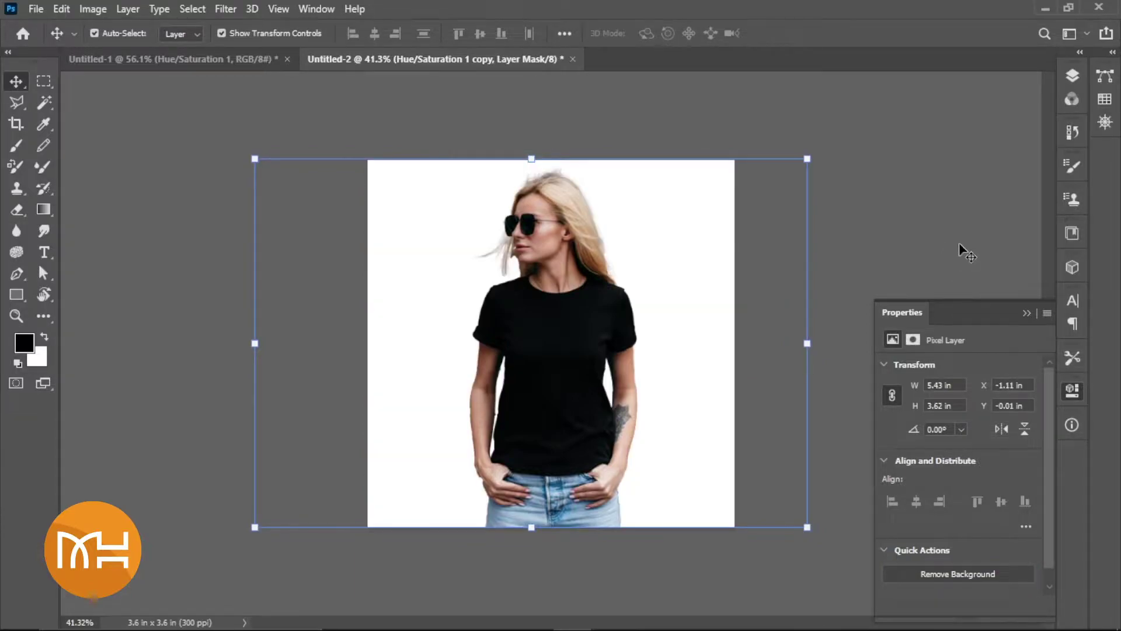
With a small brush, mask out the upper arm along the sleeve edge
left_click(1063, 78)
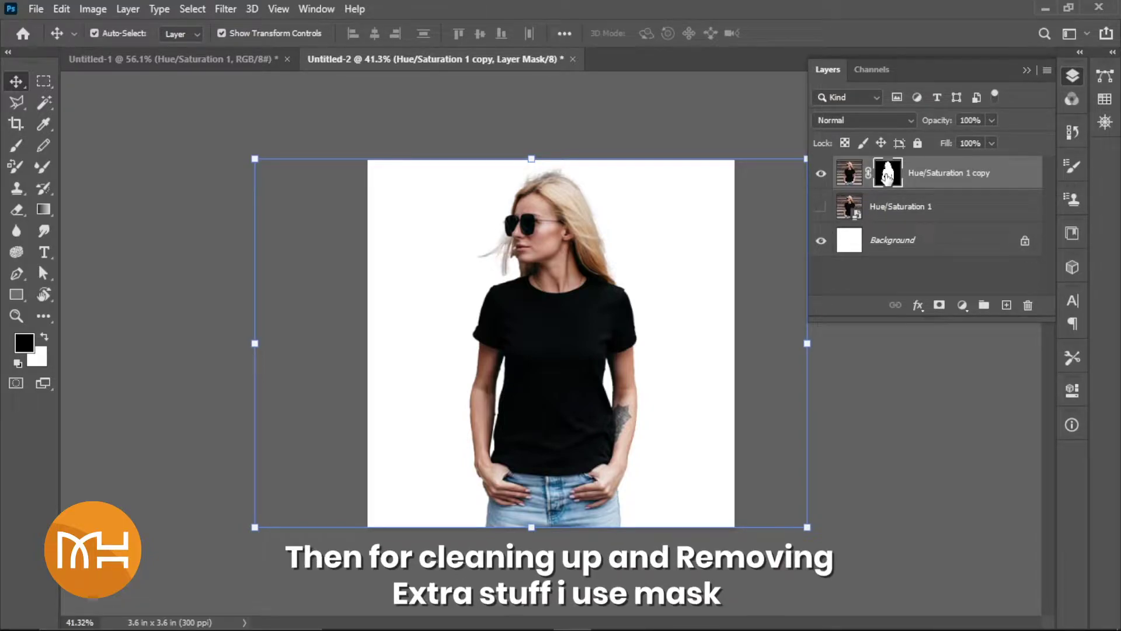
key("b")
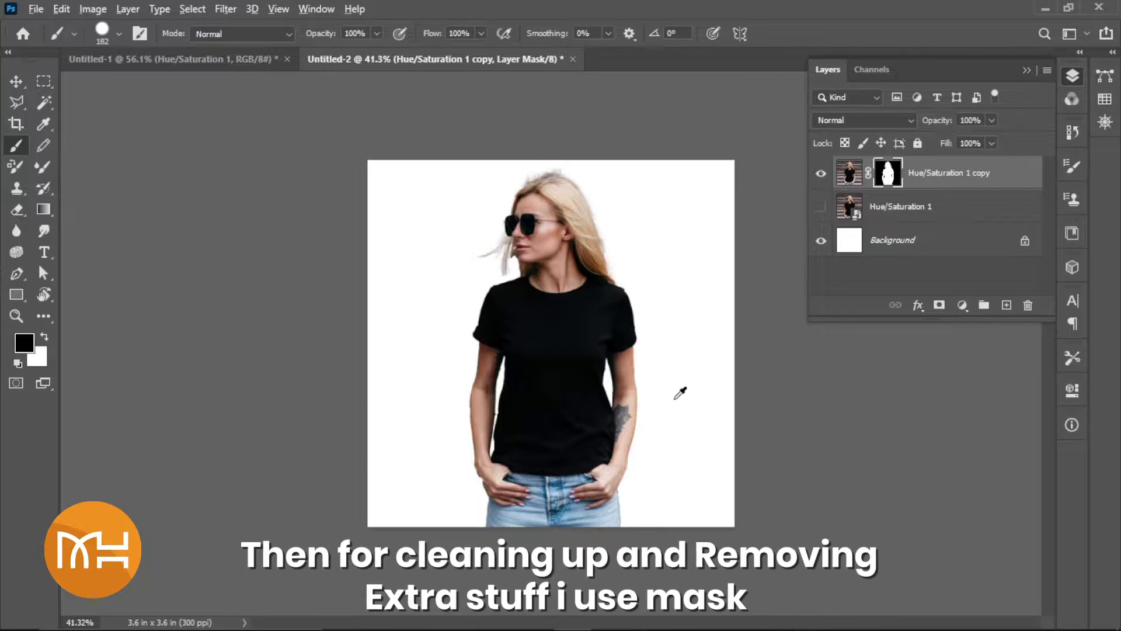
scroll(678, 374, "up", 3)
scroll(677, 333, "up", 2)
scroll(630, 298, "up", 2)
scroll(587, 287, "up", 1)
left_click_drag(538, 293, 637, 257)
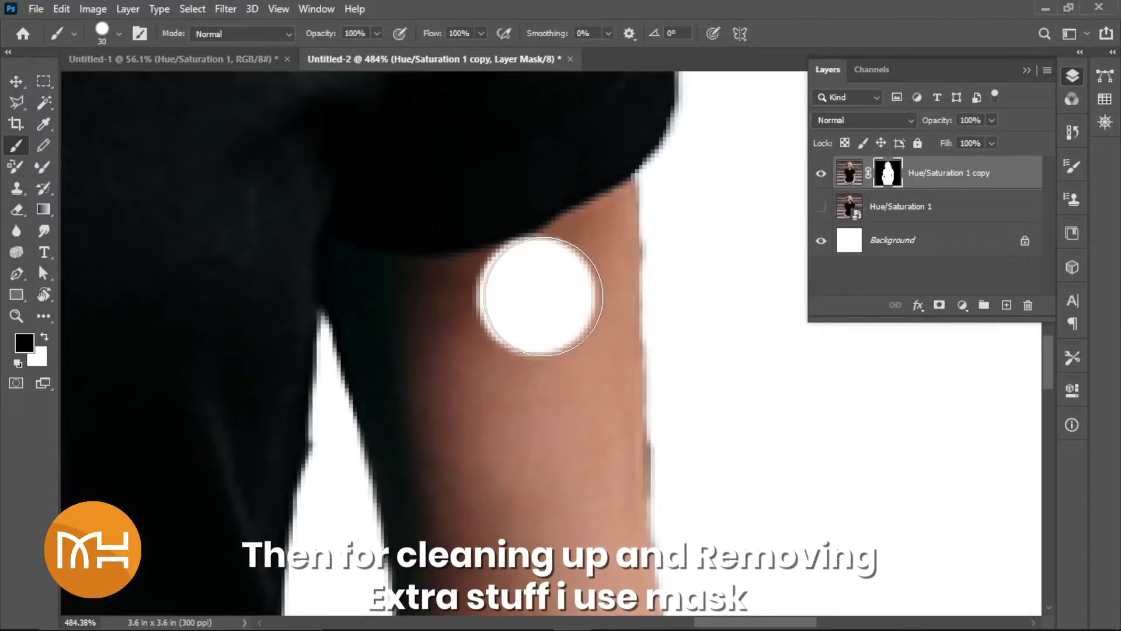
left_click_drag(463, 325, 432, 325)
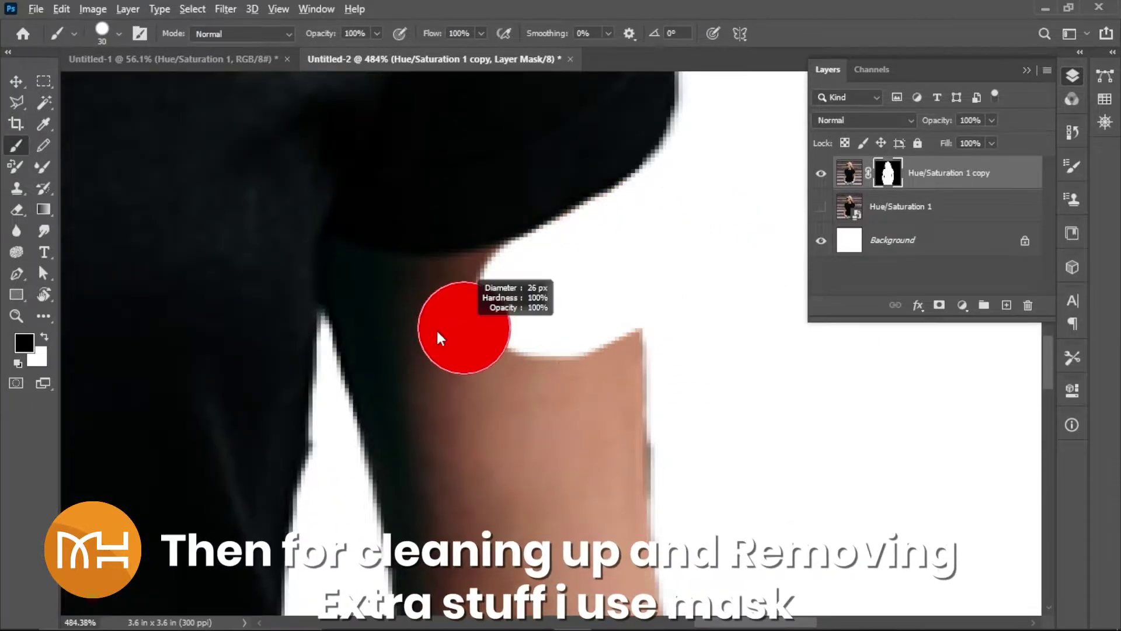
left_click_drag(384, 273, 455, 275)
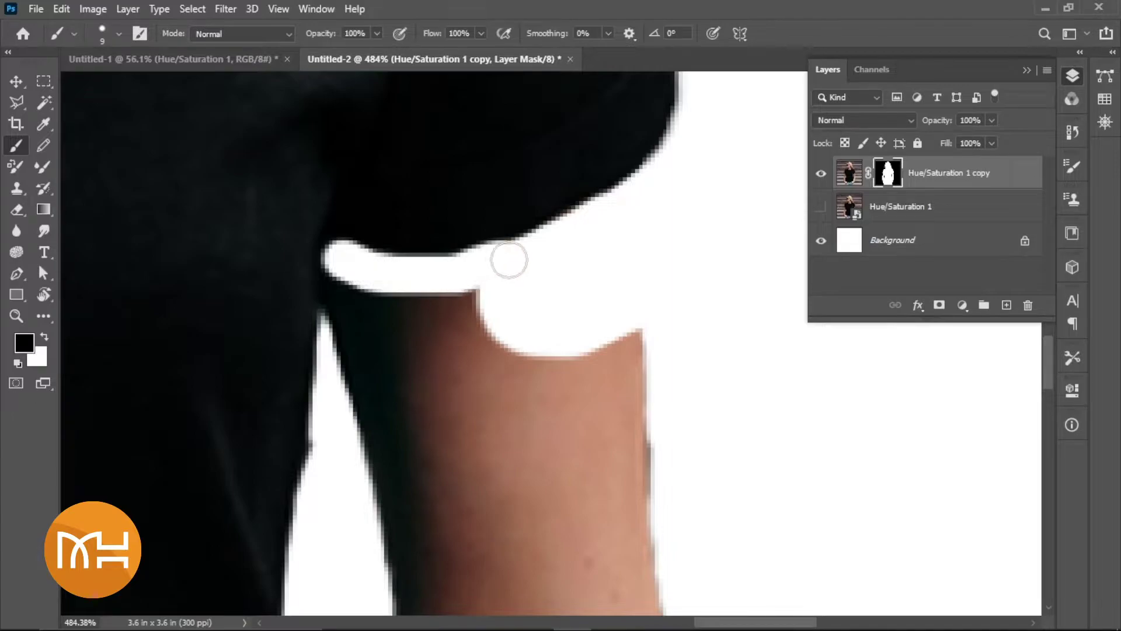
left_click_drag(342, 274, 320, 430)
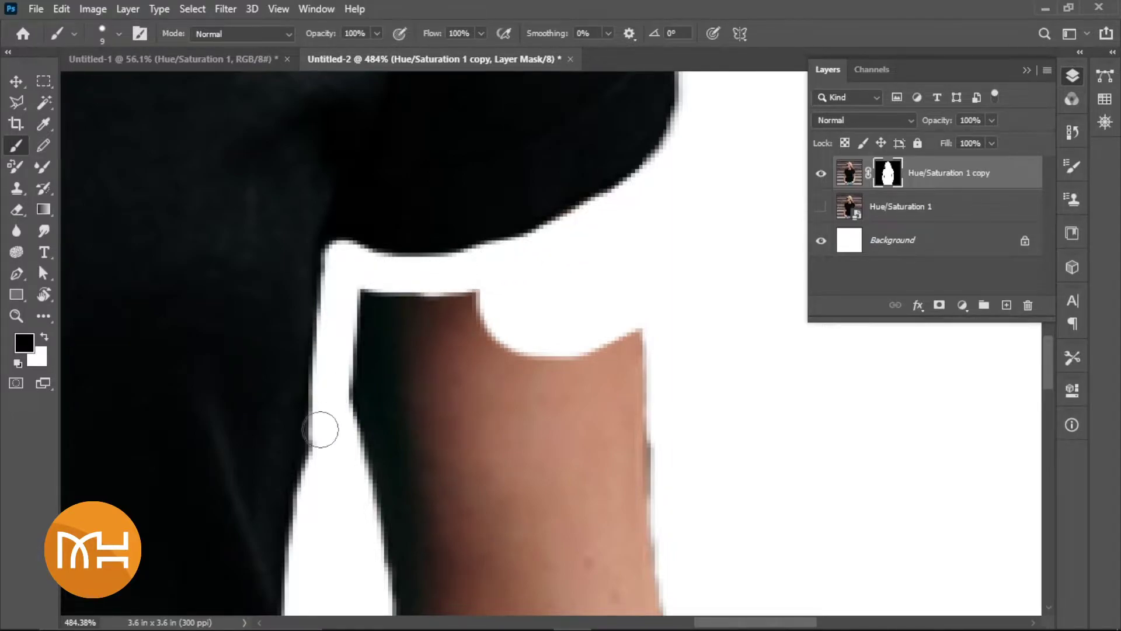
Mask away the forearm, tattooed arm, skin beside the hand, and the waist band
scroll(350, 409, "down", 3)
mouse_move(365, 278)
left_mouse_down()
mouse_move(395, 475)
mouse_move(489, 300)
mouse_move(455, 513)
left_mouse_up()
scroll(486, 378, "down", 5)
left_click_drag(486, 378, 472, 311)
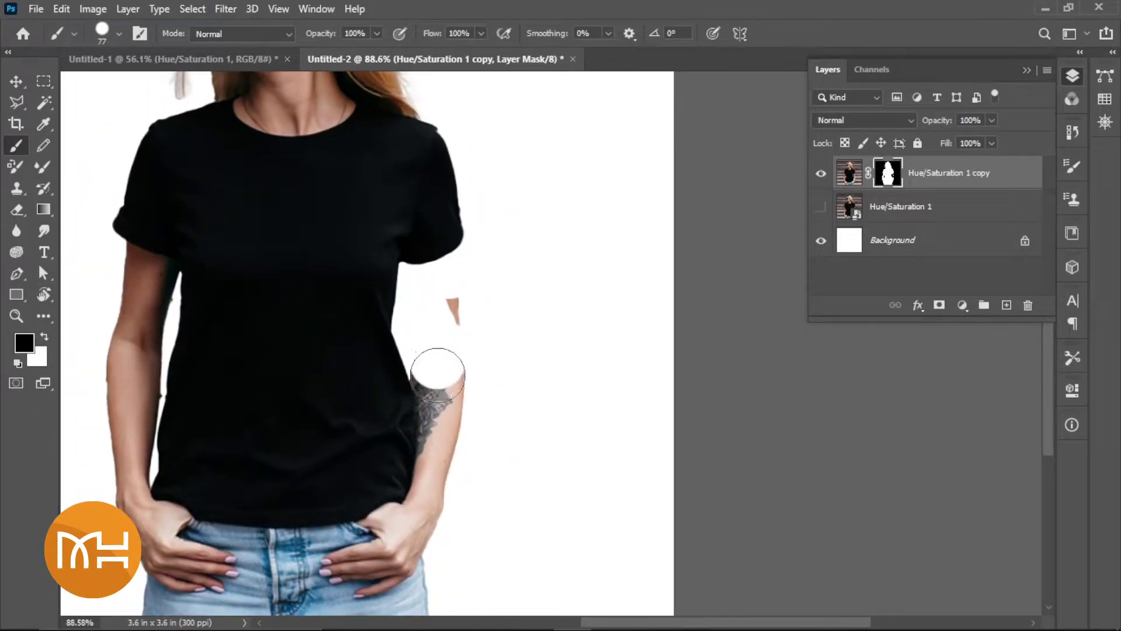
scroll(438, 372, "up", 3)
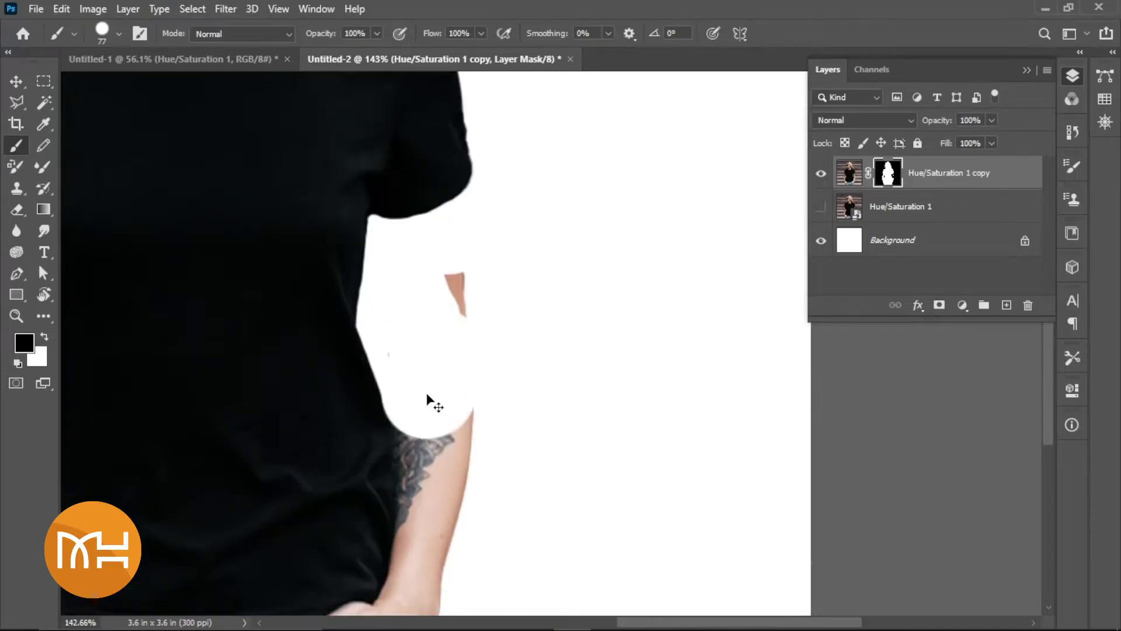
left_click_drag(437, 437, 443, 478)
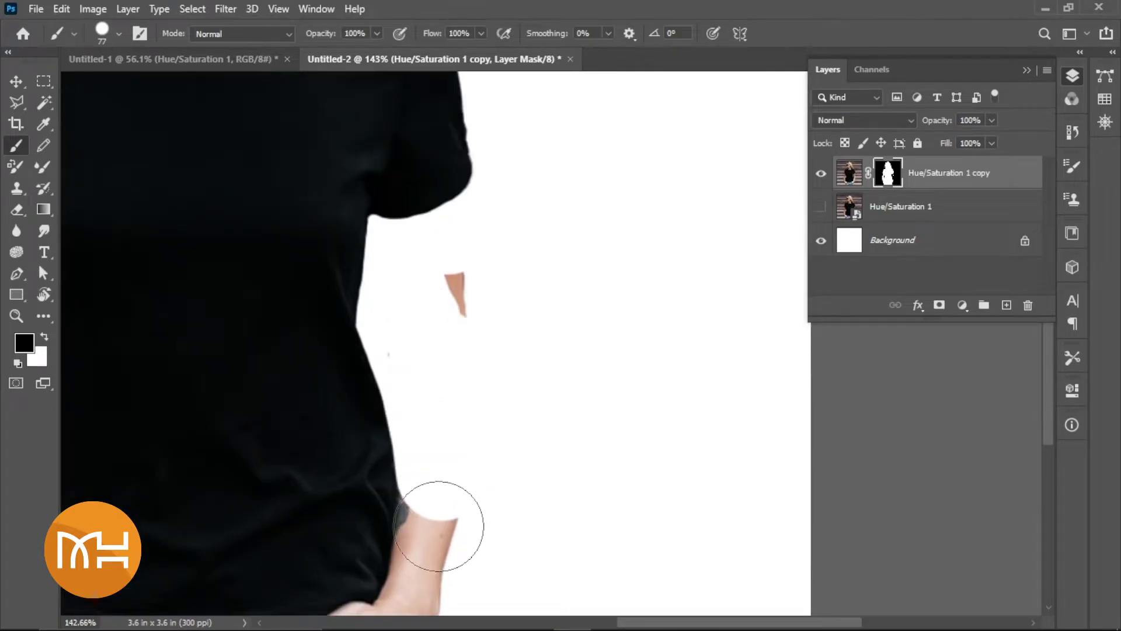
left_click_drag(439, 525, 435, 564)
scroll(483, 304, "down", 3)
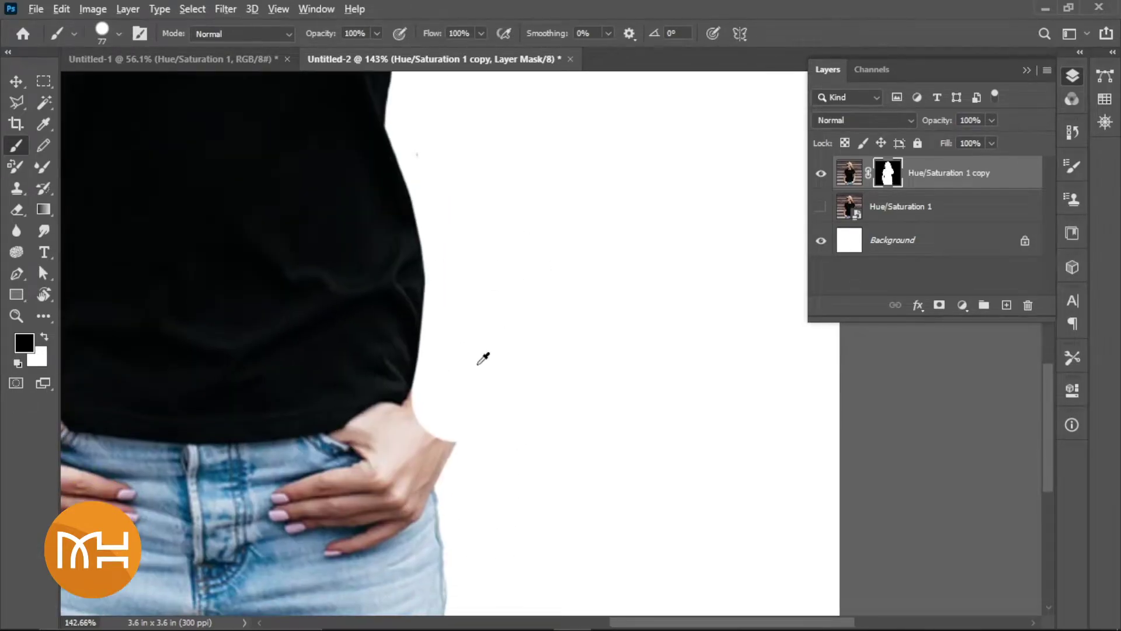
scroll(469, 417, "up", 3)
mouse_move(448, 405)
left_mouse_down()
mouse_move(425, 438)
mouse_move(313, 468)
mouse_move(565, 359)
mouse_move(471, 407)
mouse_move(409, 409)
mouse_move(354, 435)
left_mouse_up()
mouse_move(242, 444)
left_mouse_down()
mouse_move(200, 430)
mouse_move(571, 446)
mouse_move(280, 408)
mouse_move(192, 342)
mouse_move(363, 443)
mouse_move(313, 425)
mouse_move(361, 432)
mouse_move(243, 400)
mouse_move(236, 307)
mouse_move(236, 319)
left_mouse_up()
Mask over the left hip and hand, then the skin near the armpit
scroll(236, 318, "down", 3)
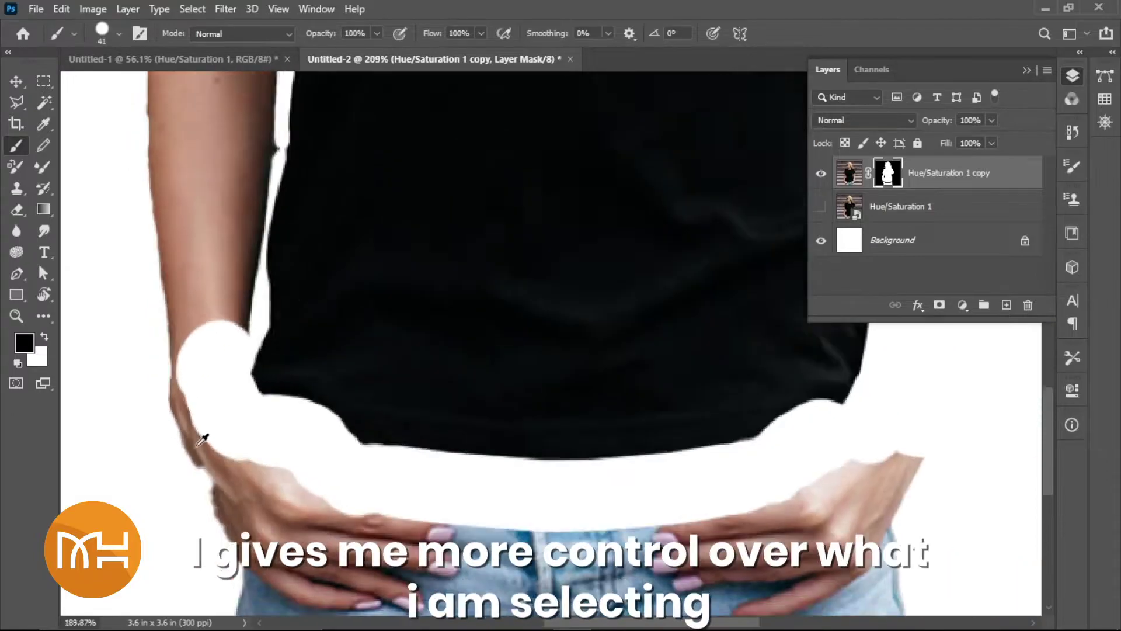
scroll(236, 318, "down", 3)
mouse_move(201, 463)
left_mouse_down()
mouse_move(213, 551)
mouse_move(541, 499)
mouse_move(257, 530)
mouse_move(535, 468)
left_mouse_up()
scroll(376, 363, "up", 2)
scroll(491, 367, "up", 2)
scroll(492, 367, "up", 1)
key("[")
key("[")
key("[")
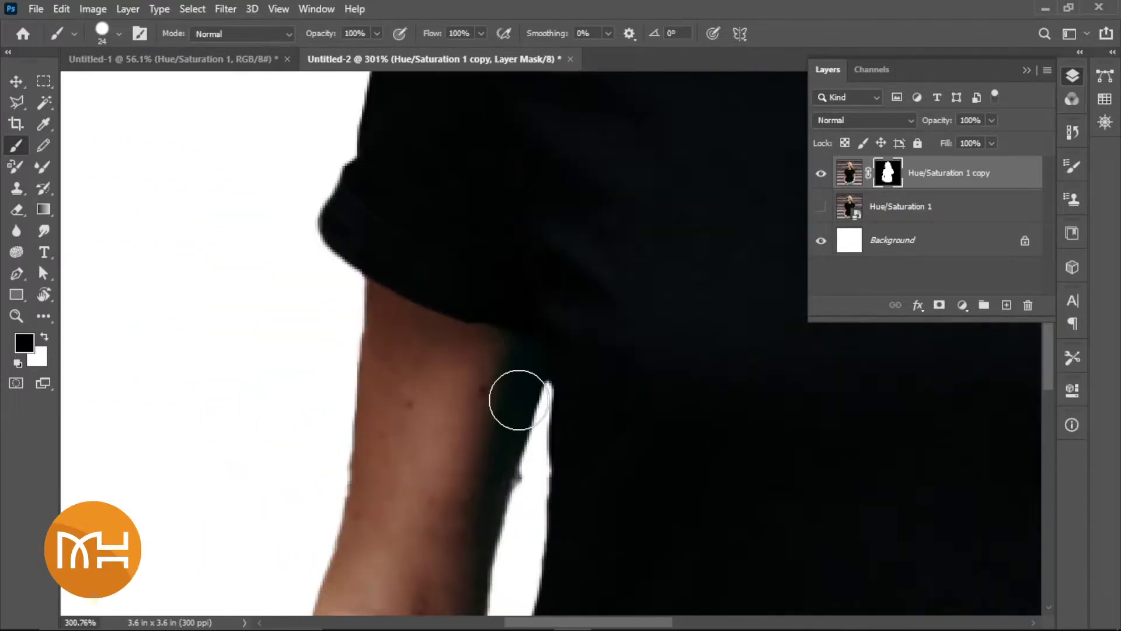
mouse_move(514, 400)
left_mouse_down()
mouse_move(517, 377)
mouse_move(410, 342)
mouse_move(432, 345)
left_mouse_up()
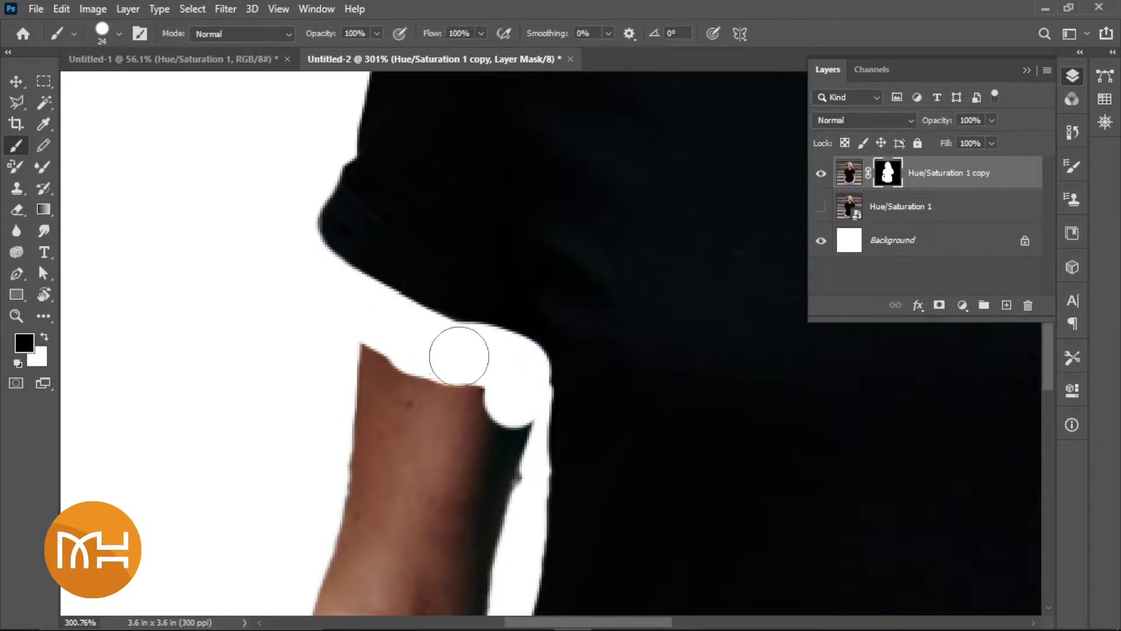
Mask away the remaining upper and lower arm along the shirt's edge
scroll(438, 348, "down", 3)
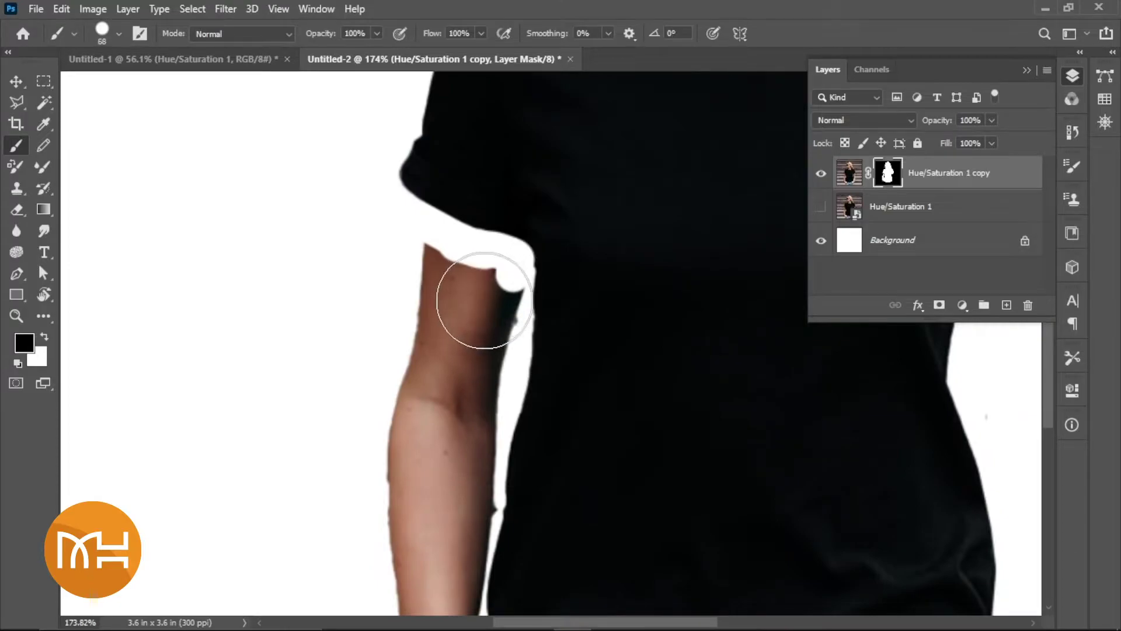
mouse_move(485, 300)
left_mouse_down()
mouse_move(463, 296)
mouse_move(468, 342)
mouse_move(418, 475)
left_mouse_up()
mouse_move(416, 391)
left_mouse_down()
mouse_move(445, 274)
mouse_move(440, 288)
left_mouse_up()
left_click_drag(444, 514, 426, 501)
key("bracketleft")
key("bracketleft")
key("bracketleft")
scroll(479, 465, "up", 3)
mouse_move(494, 401)
left_mouse_down()
mouse_move(525, 218)
mouse_move(383, 275)
left_mouse_up()
scroll(257, 352, "down", 5)
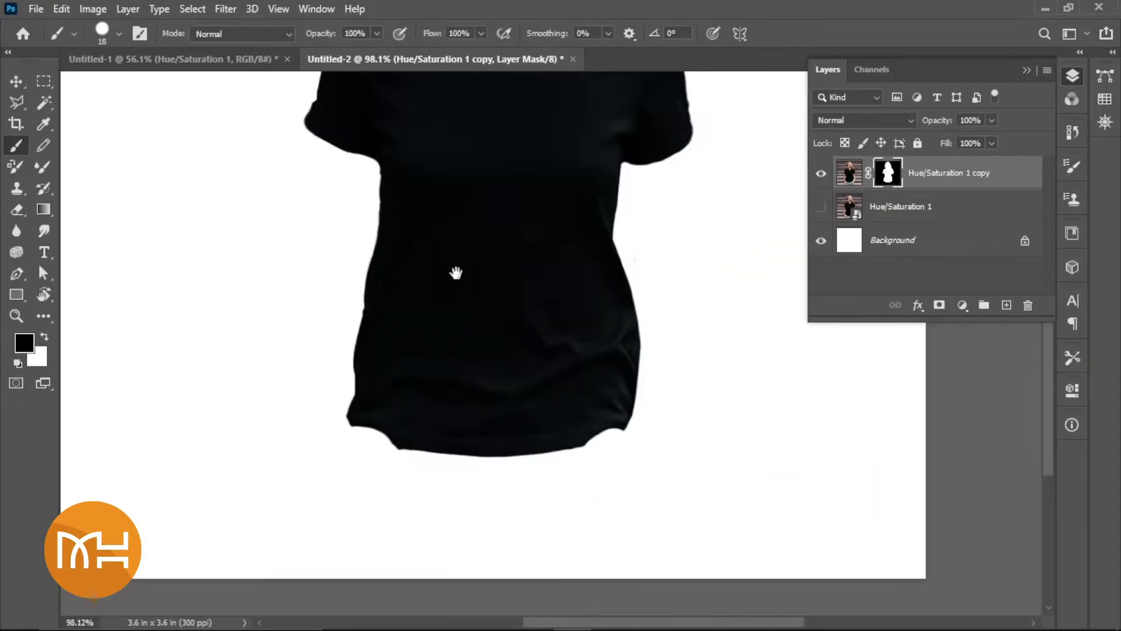
scroll(456, 270, "down", 1)
Switch to white paint and inspect the shirt's lower edge for areas to restore
key("x")
scroll(358, 249, "up", 3)
scroll(265, 250, "up", 3)
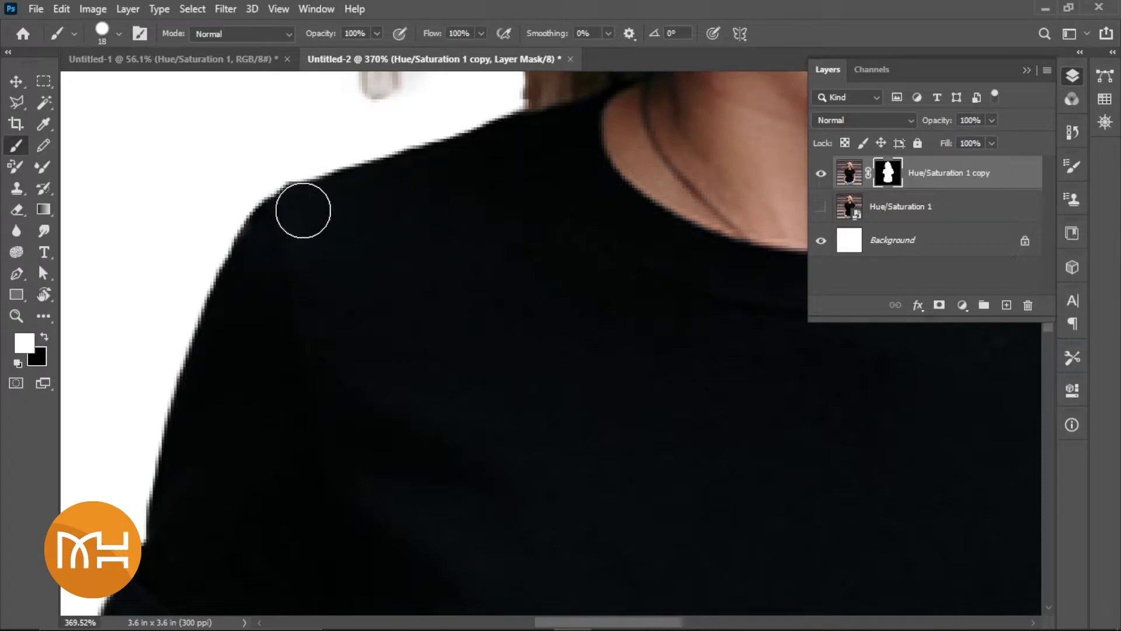
scroll(380, 205, "down", 3)
scroll(403, 199, "down", 3)
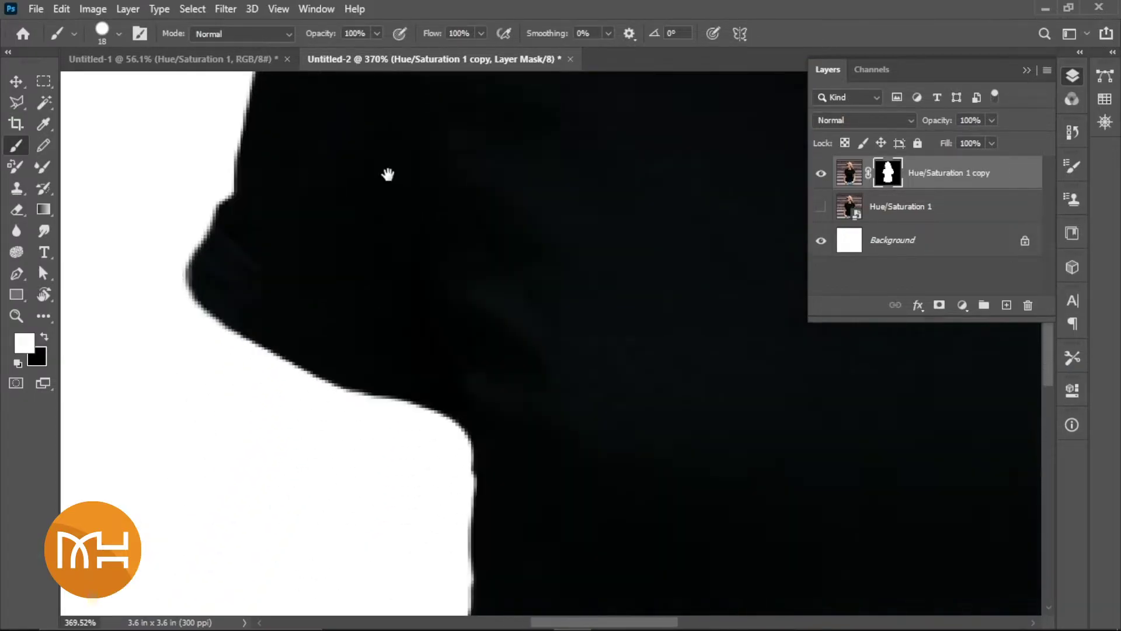
scroll(408, 274, "down", 3)
scroll(443, 365, "down", 1)
scroll(433, 366, "down", 3)
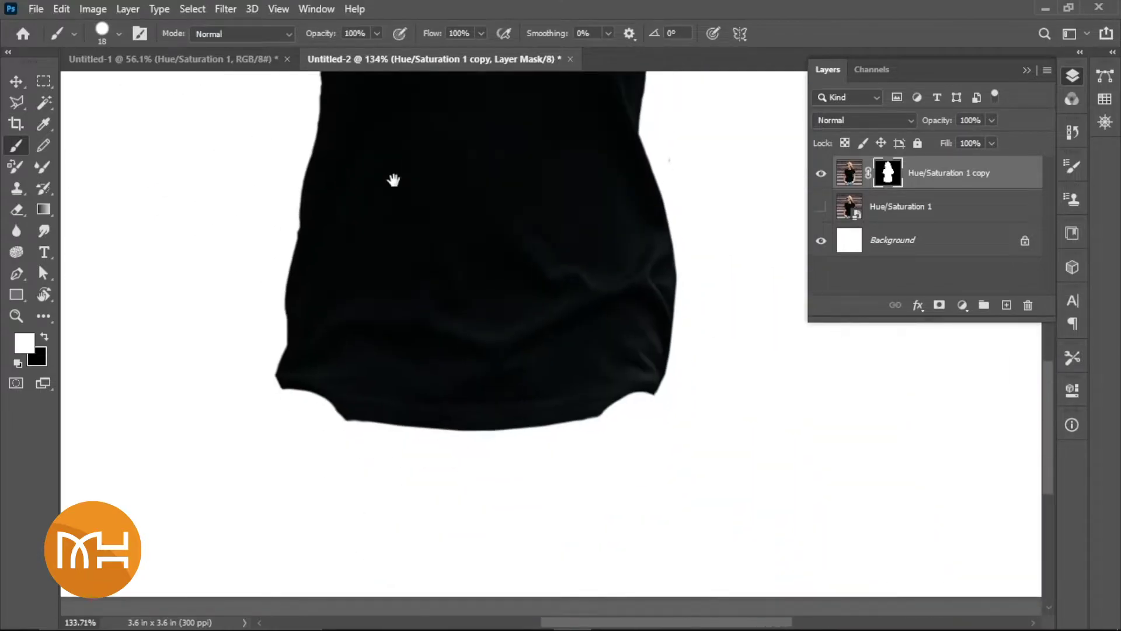
left_click_drag(393, 178, 339, 380)
scroll(430, 387, "up", 2)
scroll(430, 387, "down", 2)
scroll(471, 298, "up", 3)
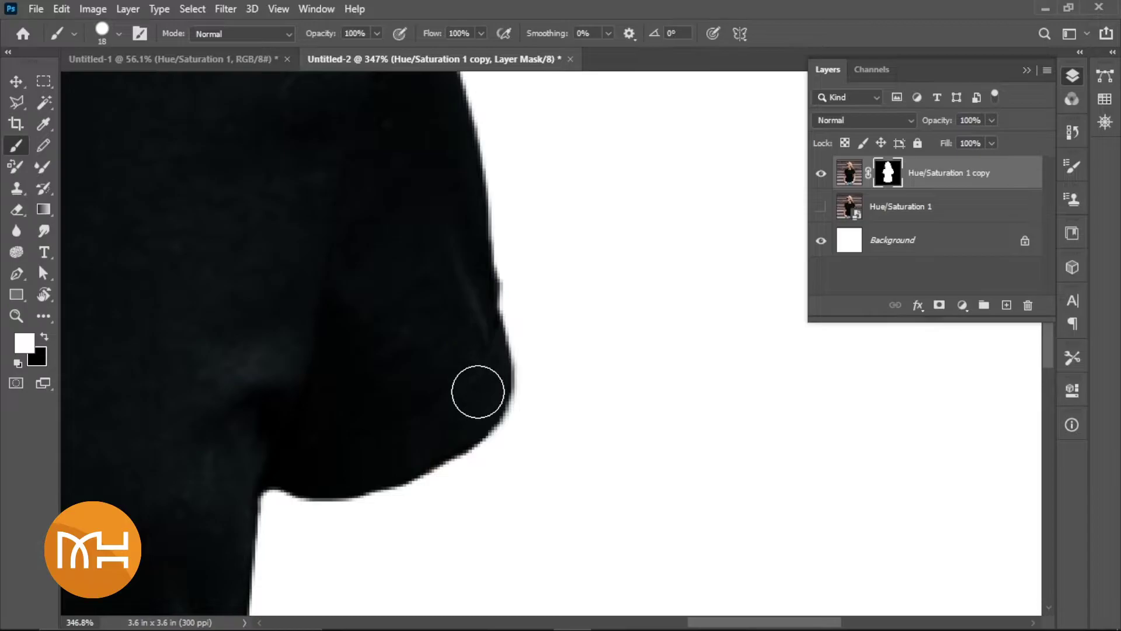
scroll(478, 392, "down", 3)
scroll(475, 440, "up", 3)
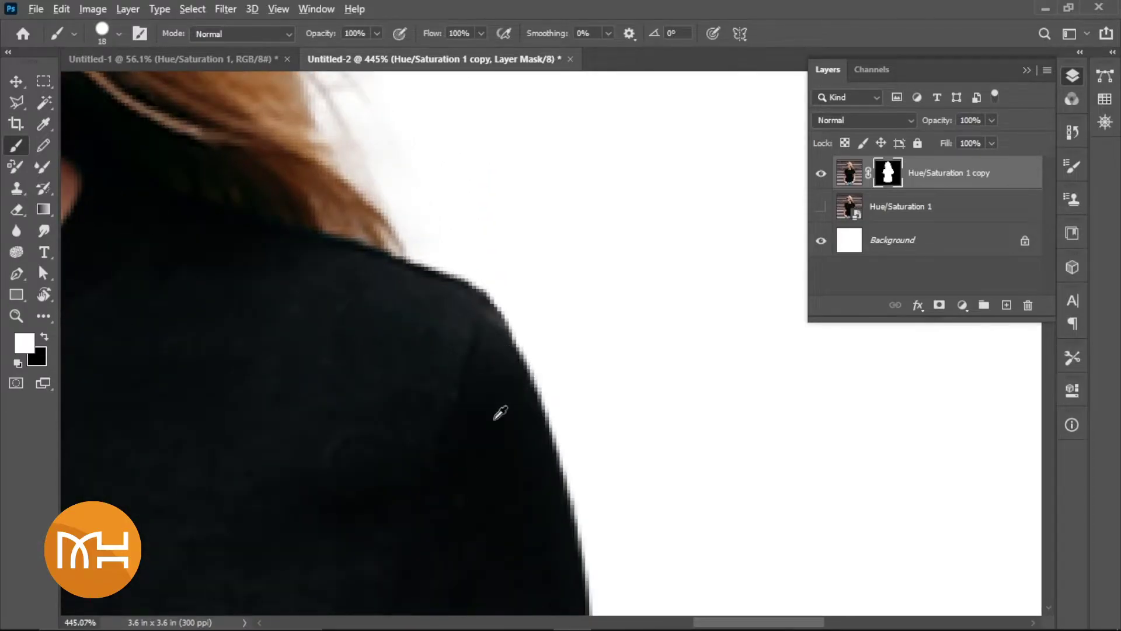
scroll(500, 412, "down", 3)
Paint black on the mask to hide the hair above the shoulder
scroll(401, 300, "up", 3)
key("bracketright")
key("bracketright")
key("bracketright")
key("x")
left_click(331, 282)
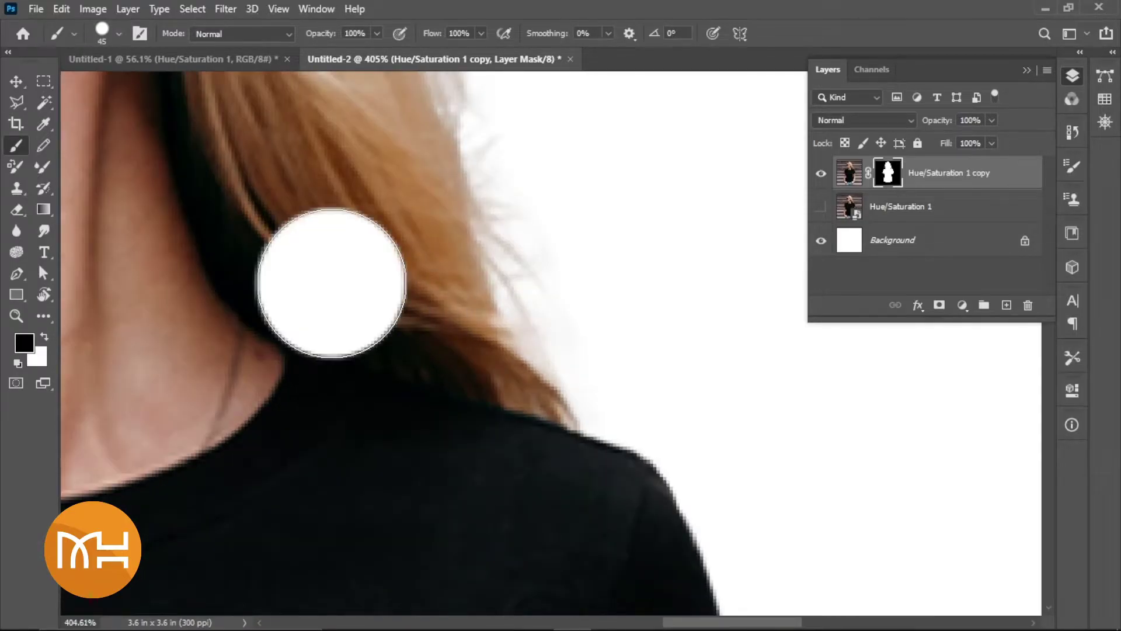
left_click(578, 347, "shift")
left_click_drag(295, 279, 344, 284)
Mask out the neck skin along and above the collar
scroll(240, 359, "up", 2)
key("bracketleft")
key("bracketleft")
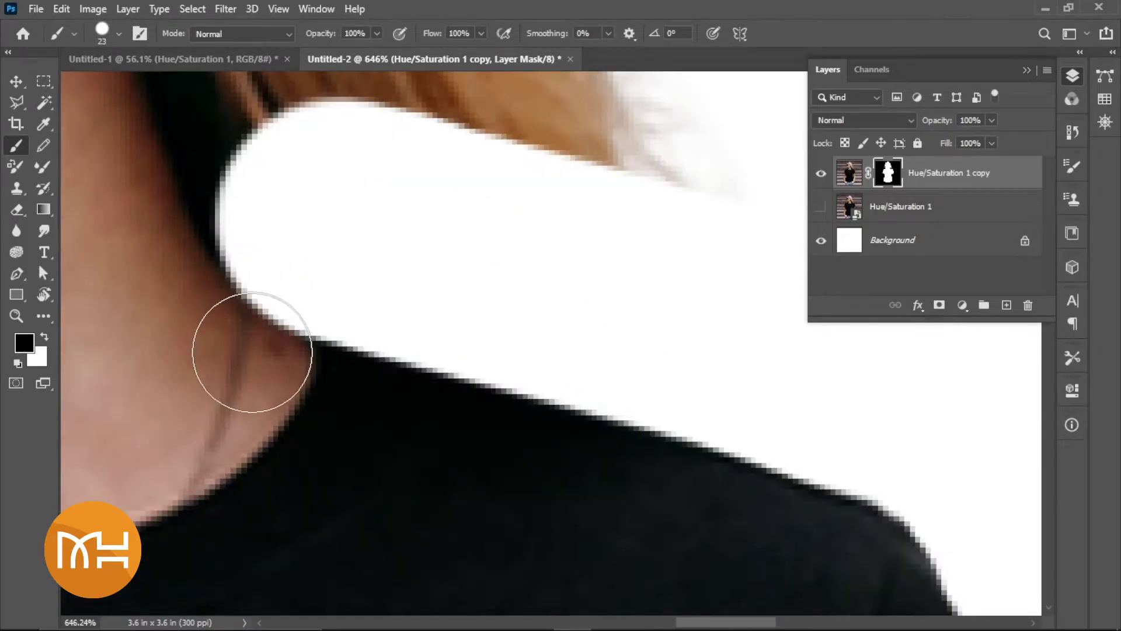
left_click(251, 356)
scroll(356, 329, "up", 1)
key("bracketright")
left_click(244, 364)
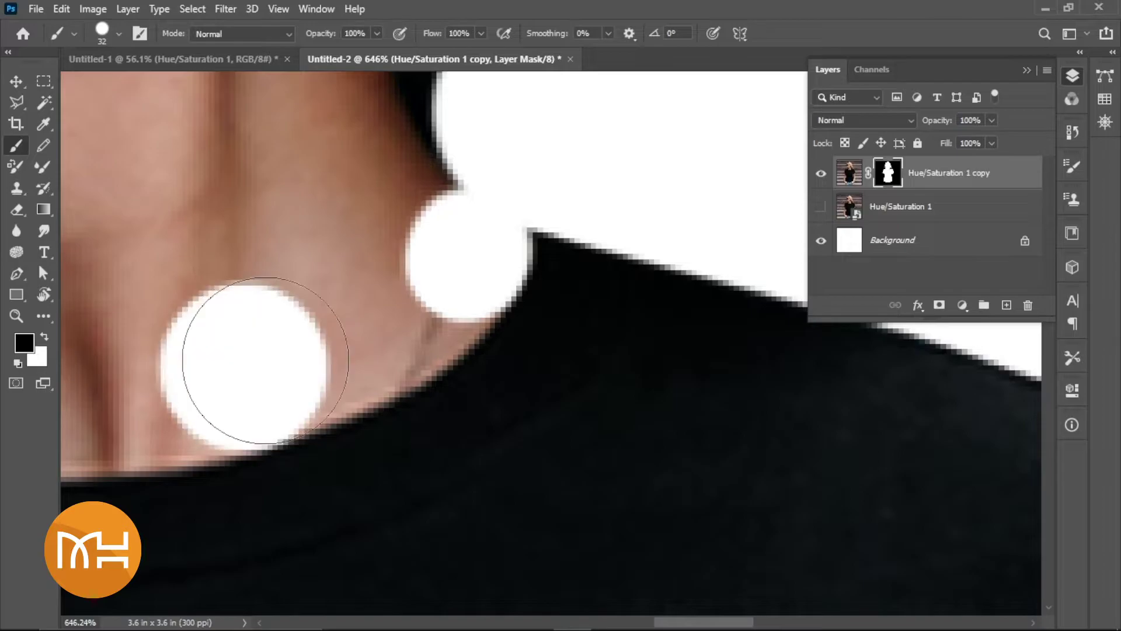
left_click_drag(329, 337, 425, 263)
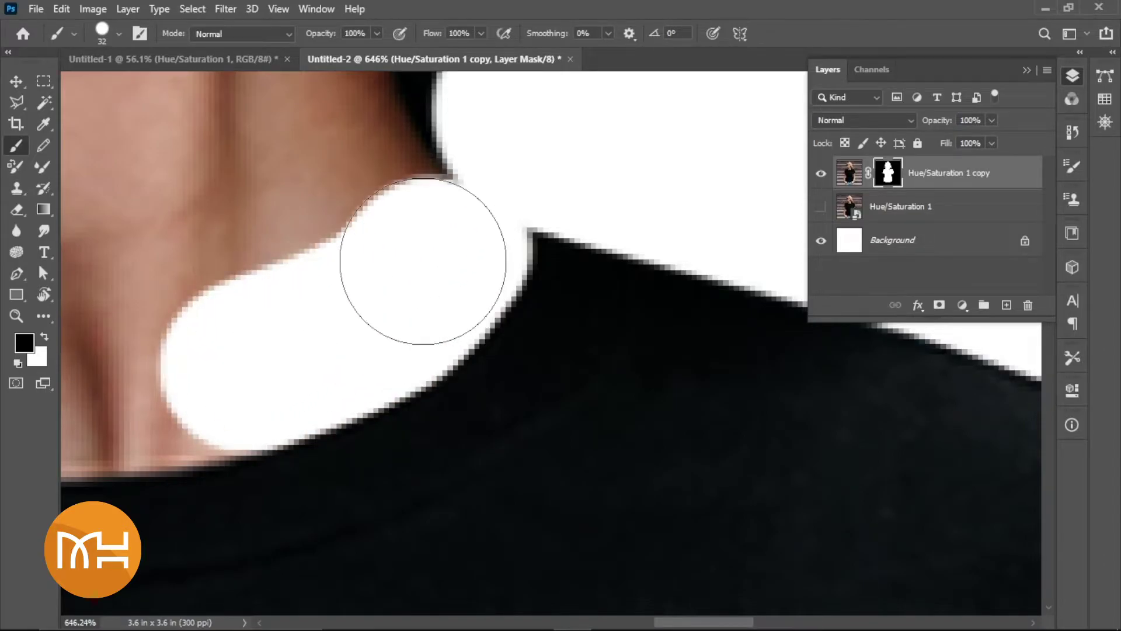
scroll(565, 340, "down", 4)
scroll(385, 341, "up", 3)
left_click(285, 314)
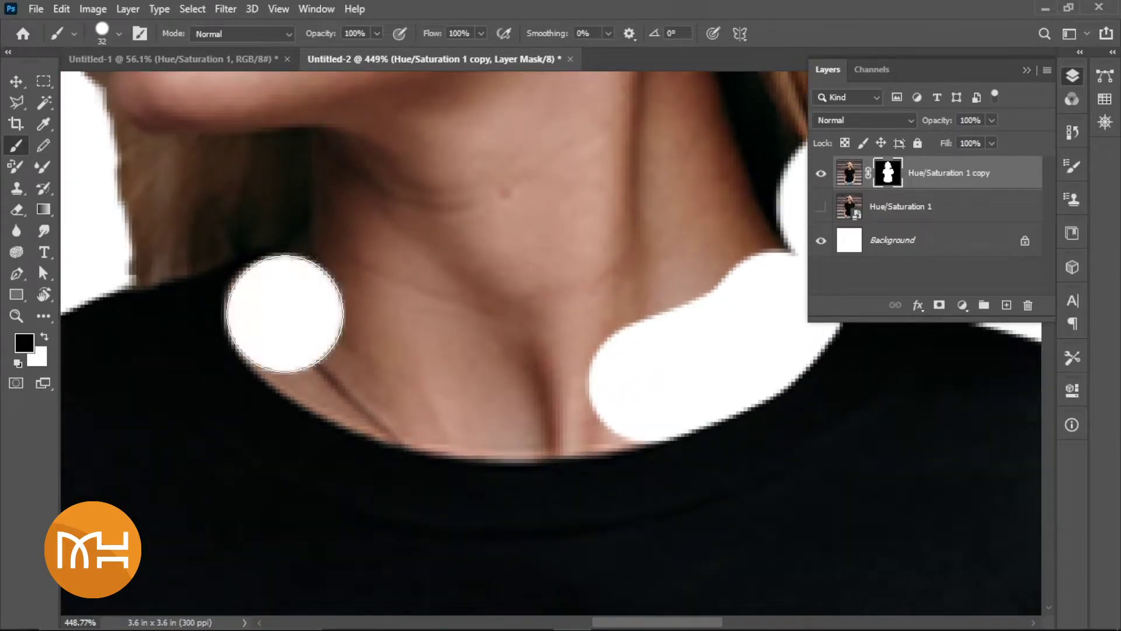
mouse_move(327, 354)
left_mouse_down()
mouse_move(318, 345)
mouse_move(343, 368)
mouse_move(464, 399)
left_mouse_up()
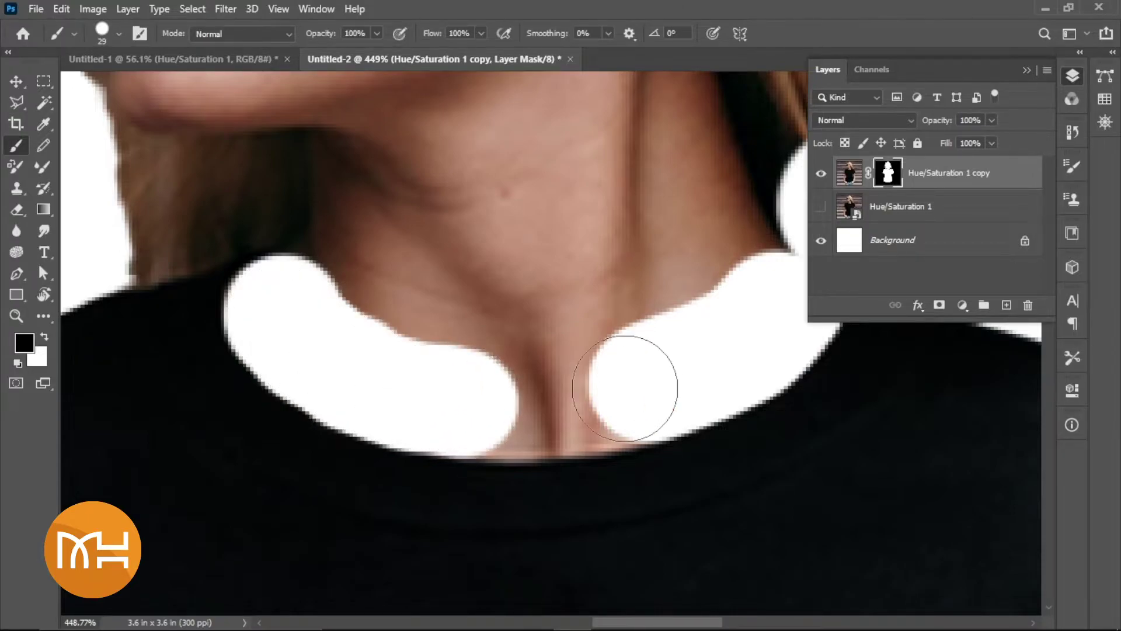
left_click_drag(636, 397, 454, 403)
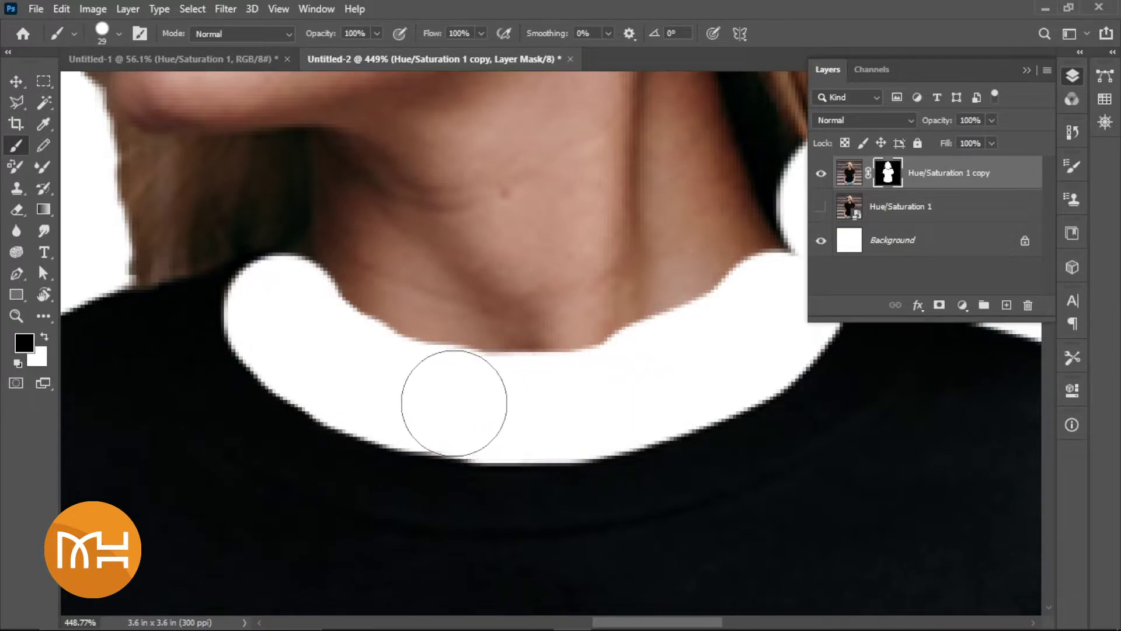
Mask the collar's left end, hair left of the neck, and the chin with a large brush
scroll(356, 373, "down", 3)
left_click(327, 309)
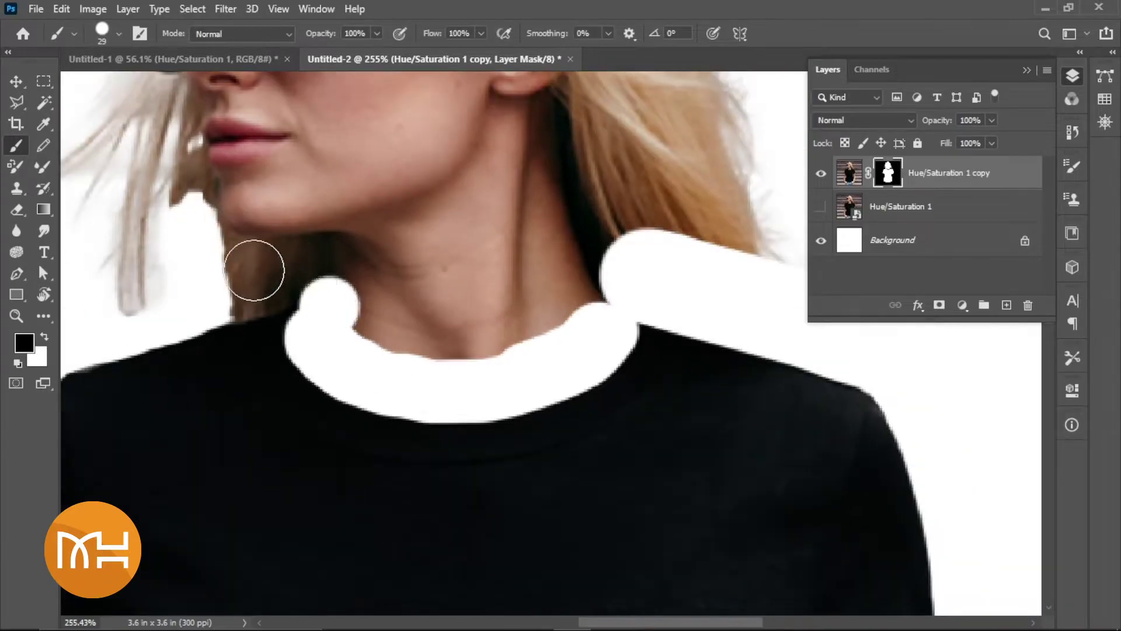
scroll(258, 263, "up", 2)
left_click(324, 258)
left_click_drag(278, 273, 218, 292)
scroll(338, 312, "down", 1)
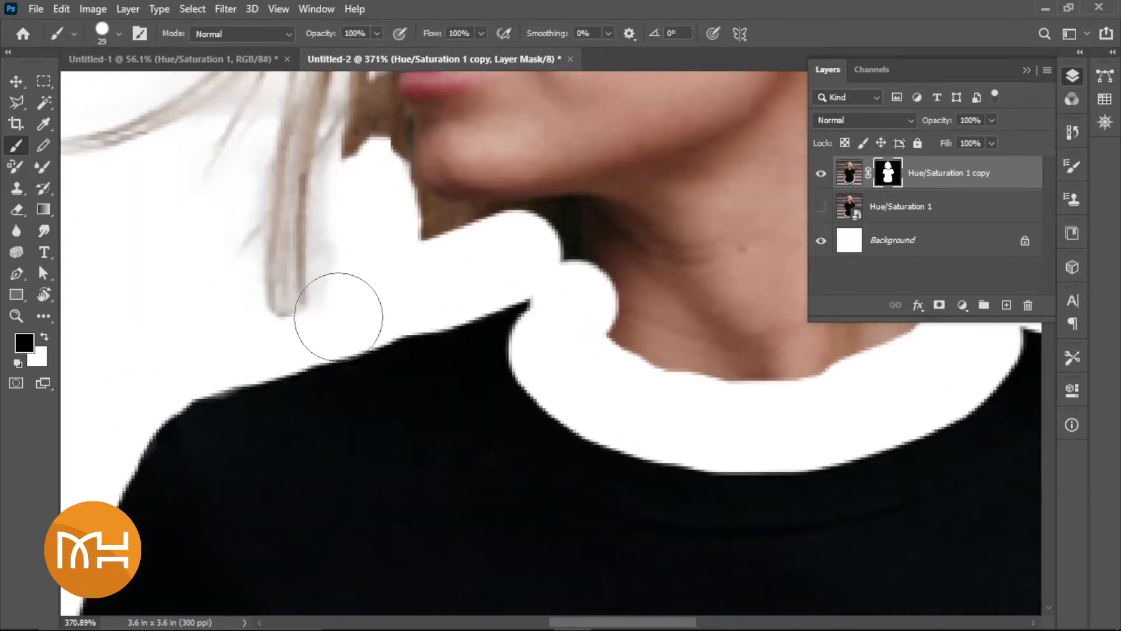
scroll(228, 296, "down", 2)
scroll(417, 373, "down", 1)
left_click_drag(417, 372, 397, 408)
mouse_move(403, 373)
left_mouse_down()
mouse_move(370, 350)
mouse_move(388, 387)
mouse_move(596, 342)
mouse_move(332, 314)
mouse_move(117, 338)
mouse_move(481, 233)
mouse_move(541, 191)
mouse_move(254, 90)
left_mouse_up()
Convert the masked shirt layer to a smart object, then show and select the original photo
key("ctrl+0")
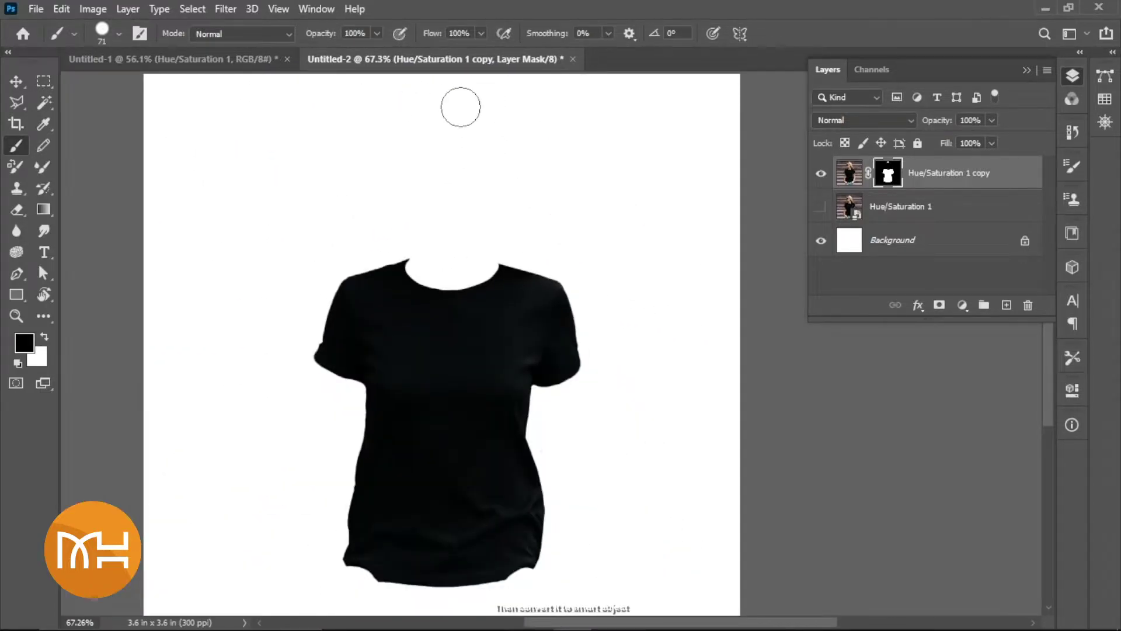
key("ctrl+minus")
right_click(976, 177)
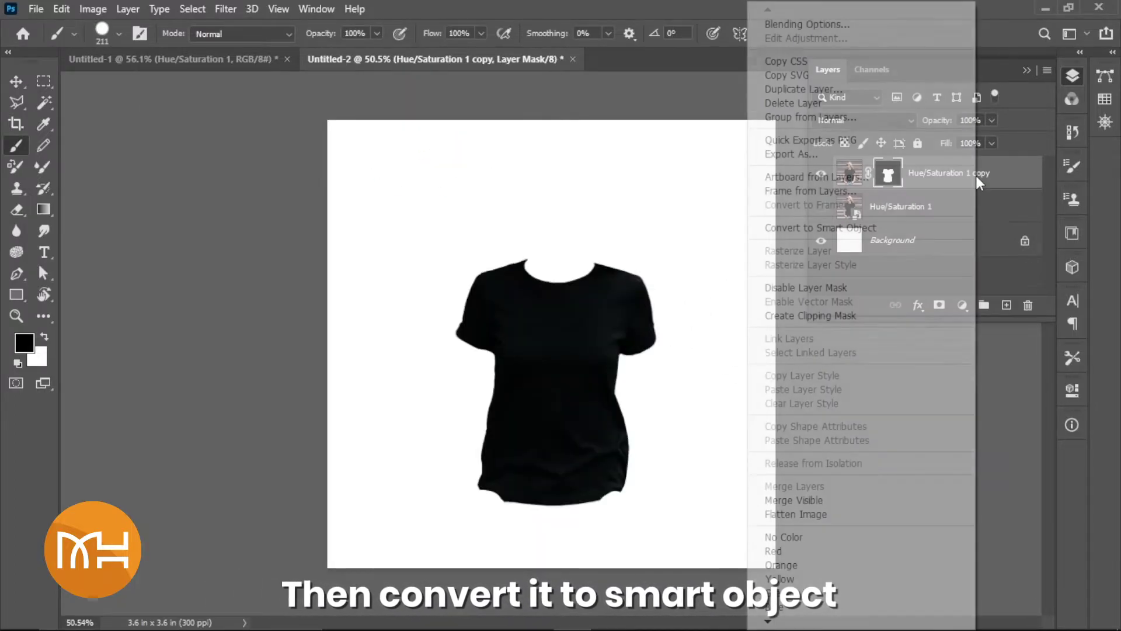
left_click(871, 227)
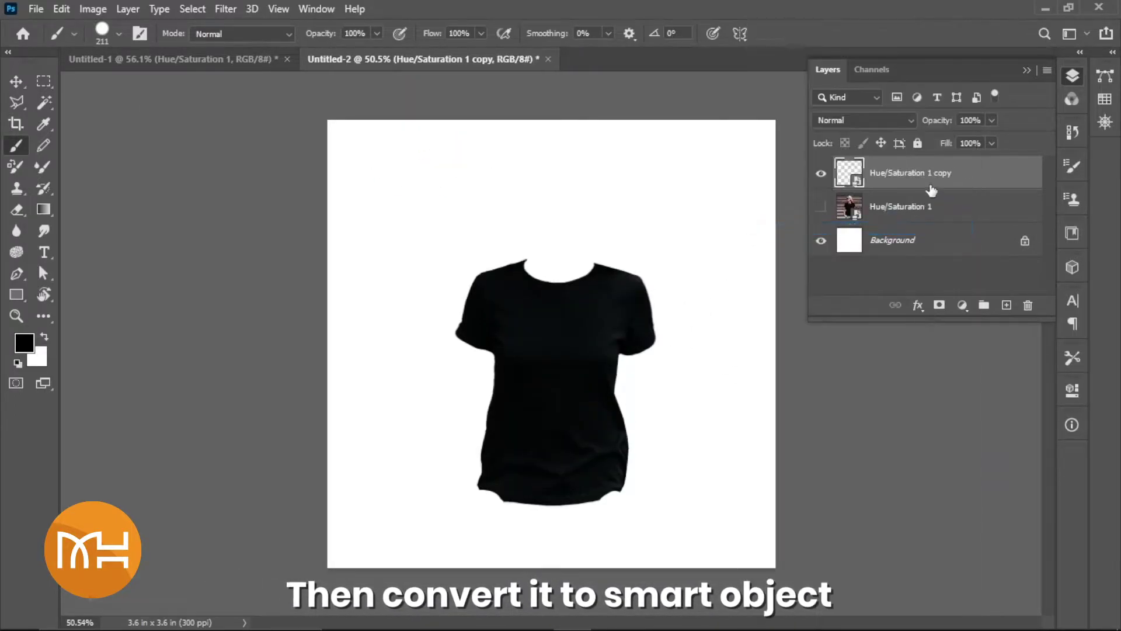
left_click(822, 208)
left_click(932, 214)
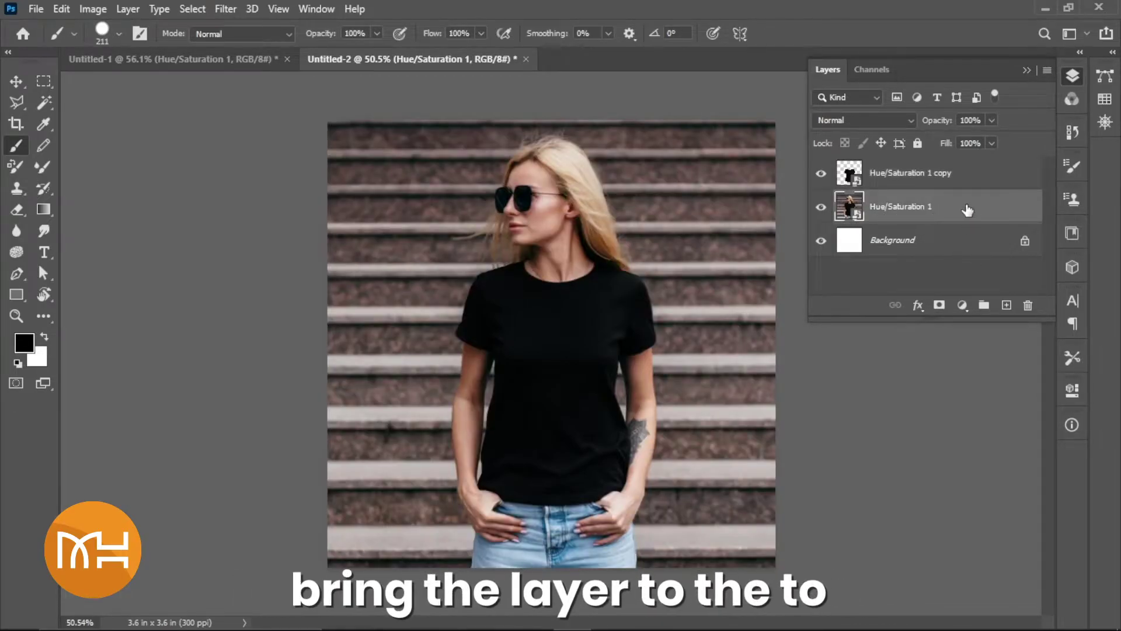
Move the photo layer to the top, mask the shirt out of it, and duplicate the shirt twice
left_click_drag(966, 212, 950, 155)
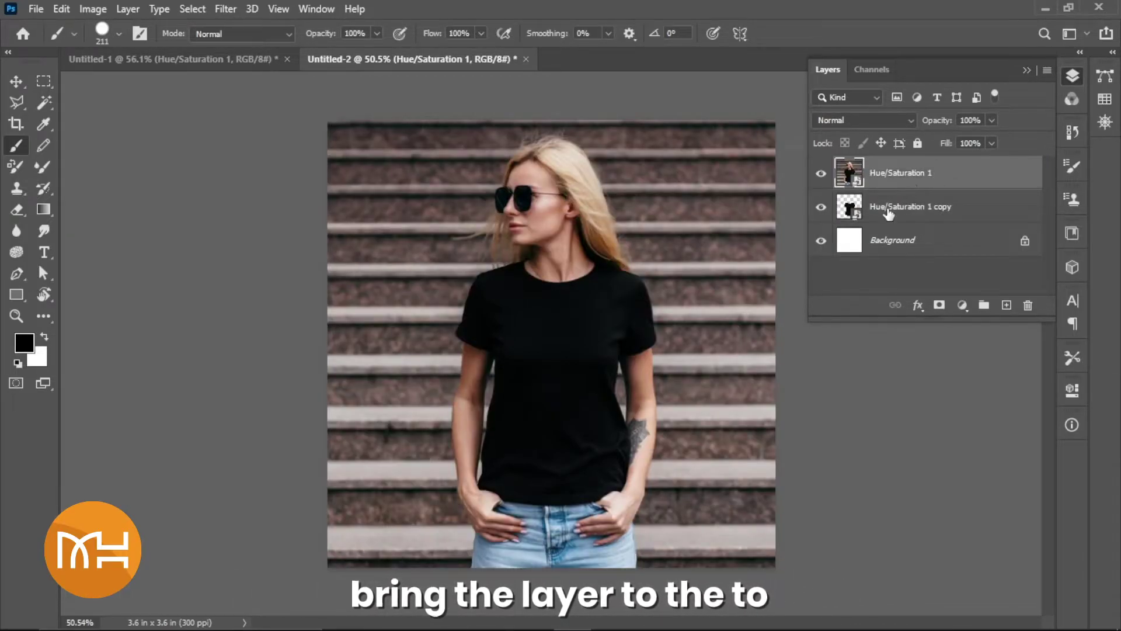
left_click(939, 306)
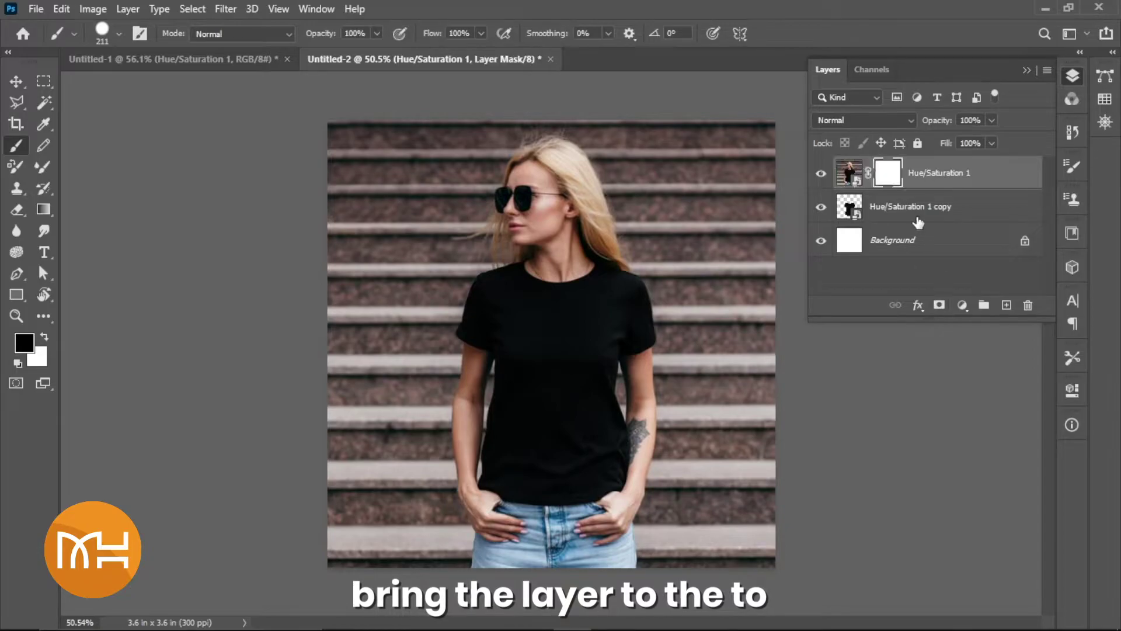
left_click(850, 207, "ctrl")
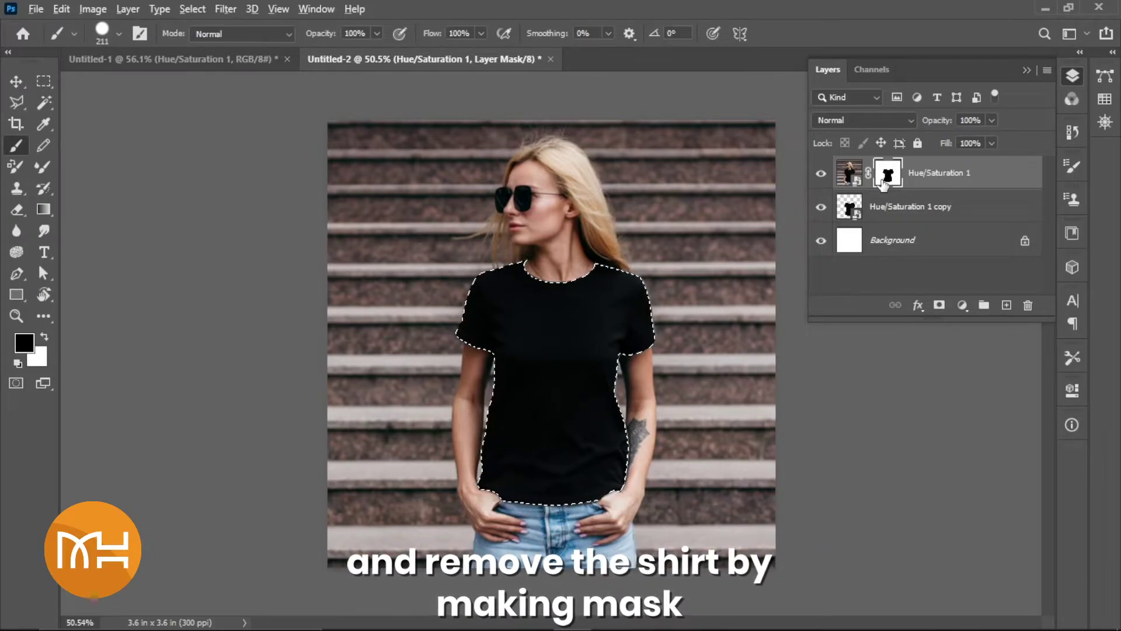
left_click_drag(887, 214, 1006, 306)
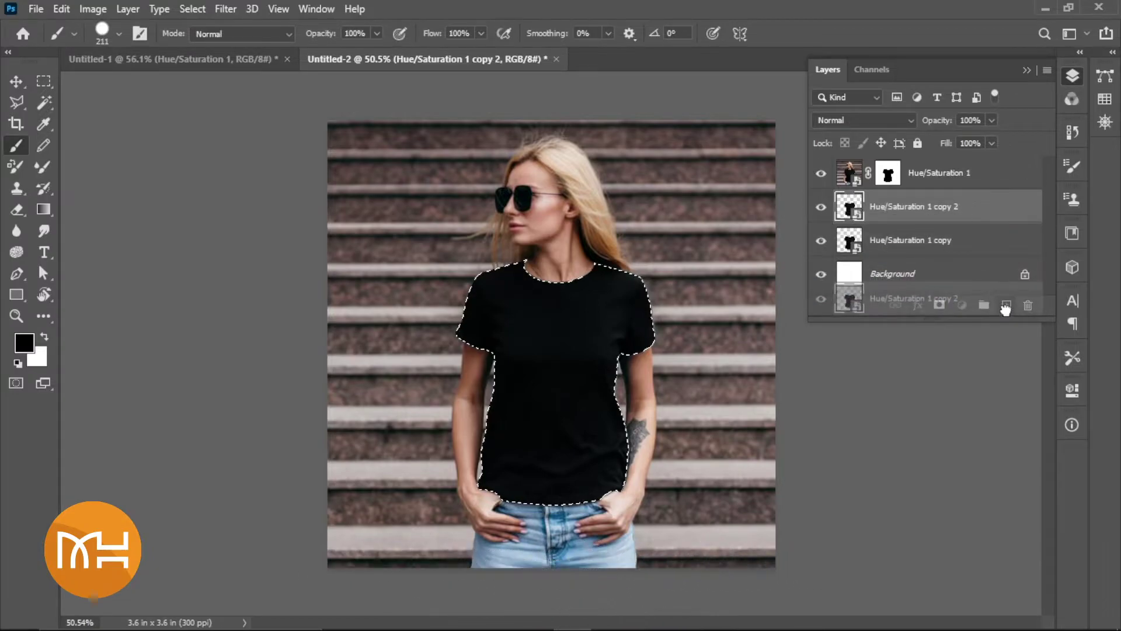
left_click_drag(989, 238, 1006, 306)
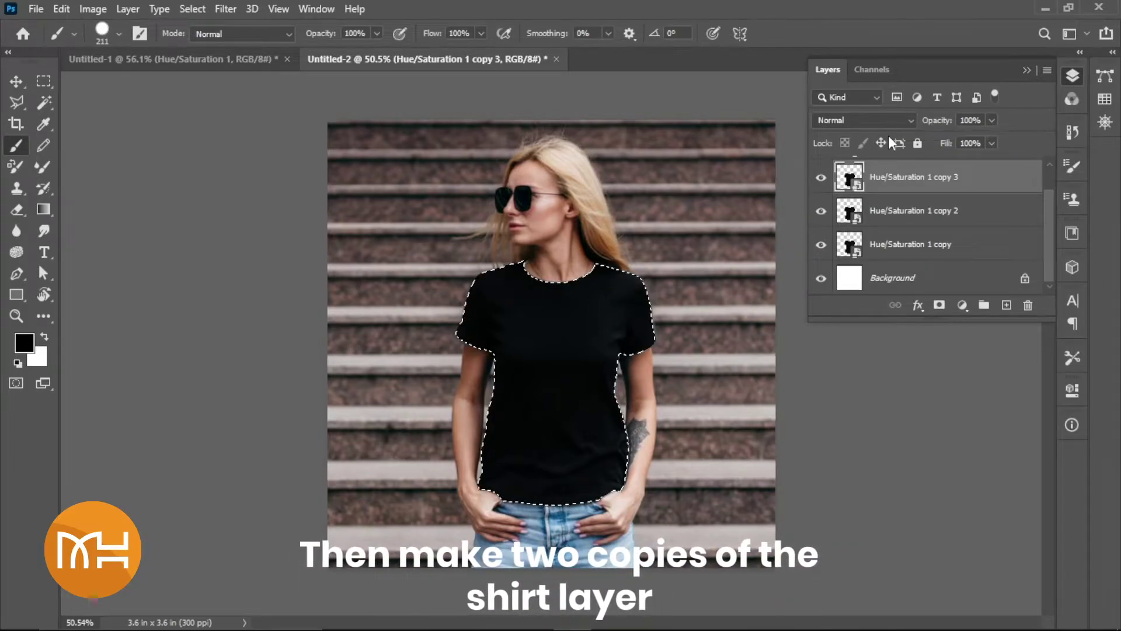
Blend the shirt copies: top copy Screen, copy 2 Linear Burn, Hue/Saturation 1 copy Multiply
left_click(859, 120)
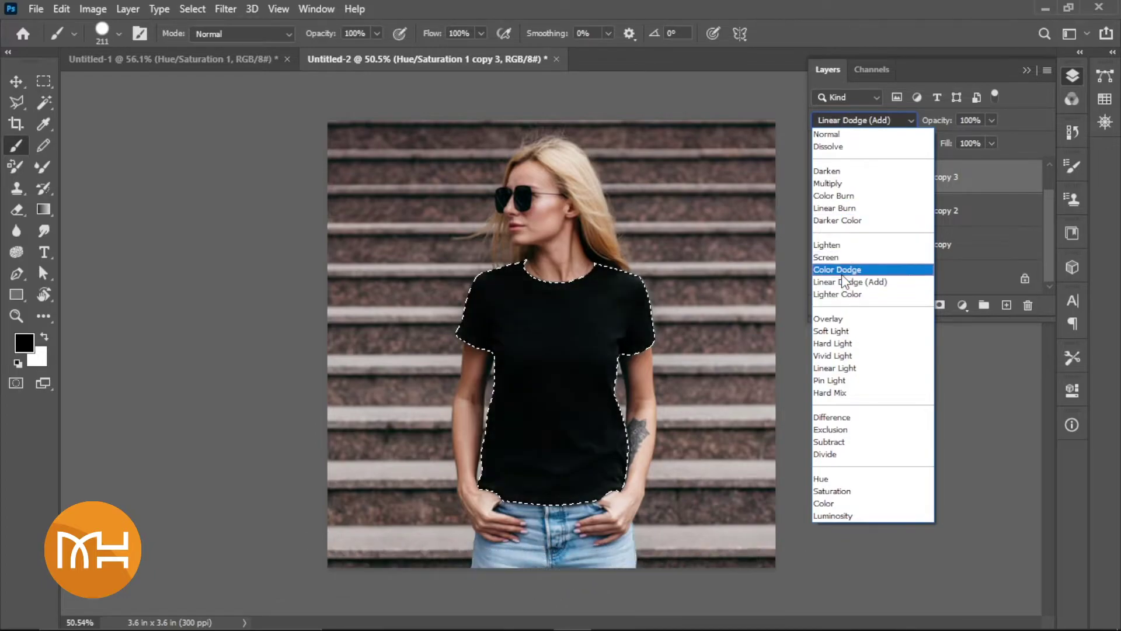
left_click(841, 258)
left_click(921, 211)
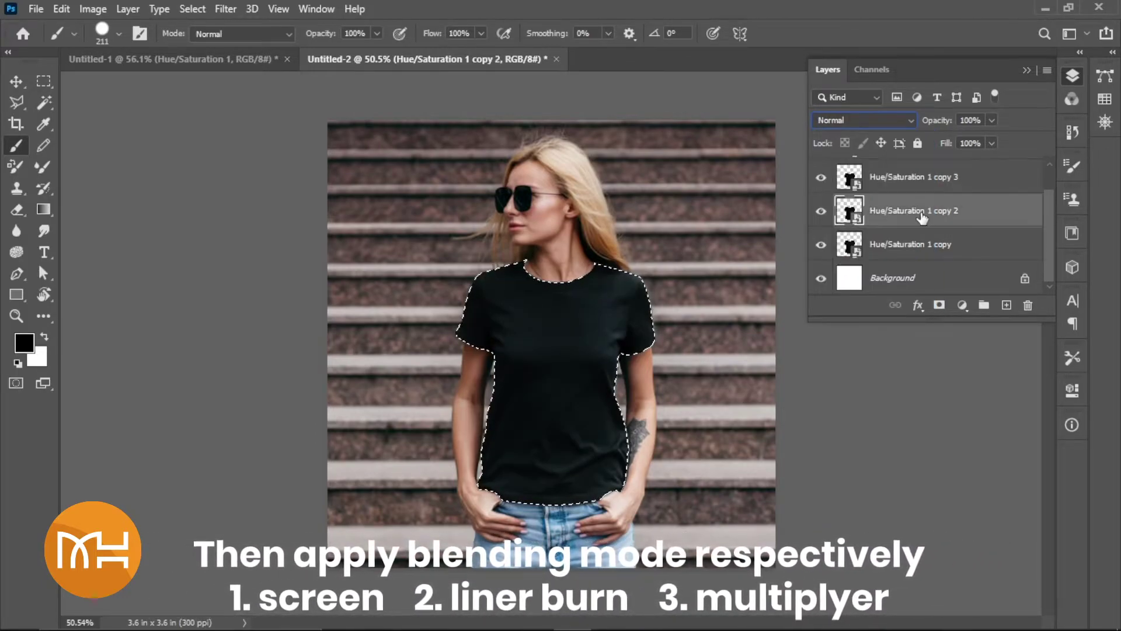
left_click(892, 115)
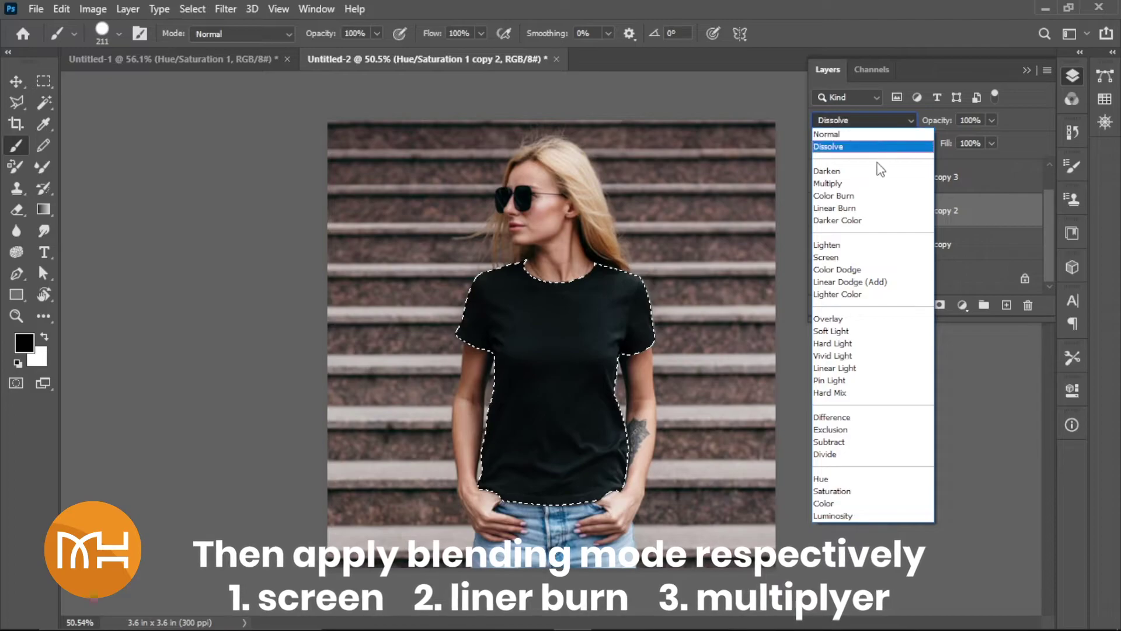
left_click(851, 209)
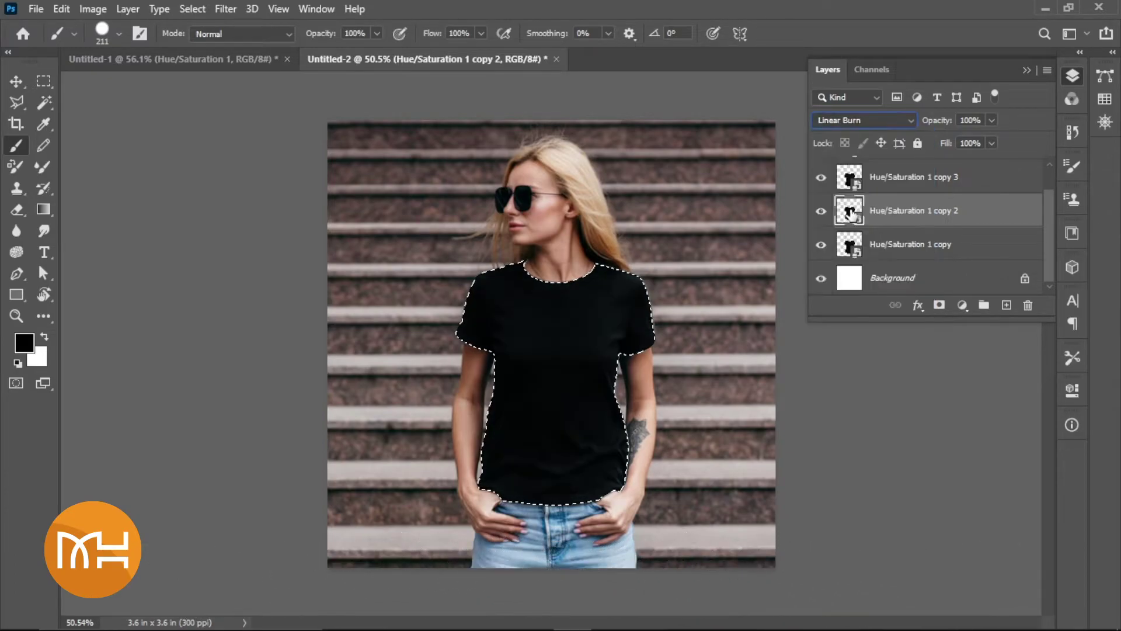
left_click(891, 246)
left_click(884, 121)
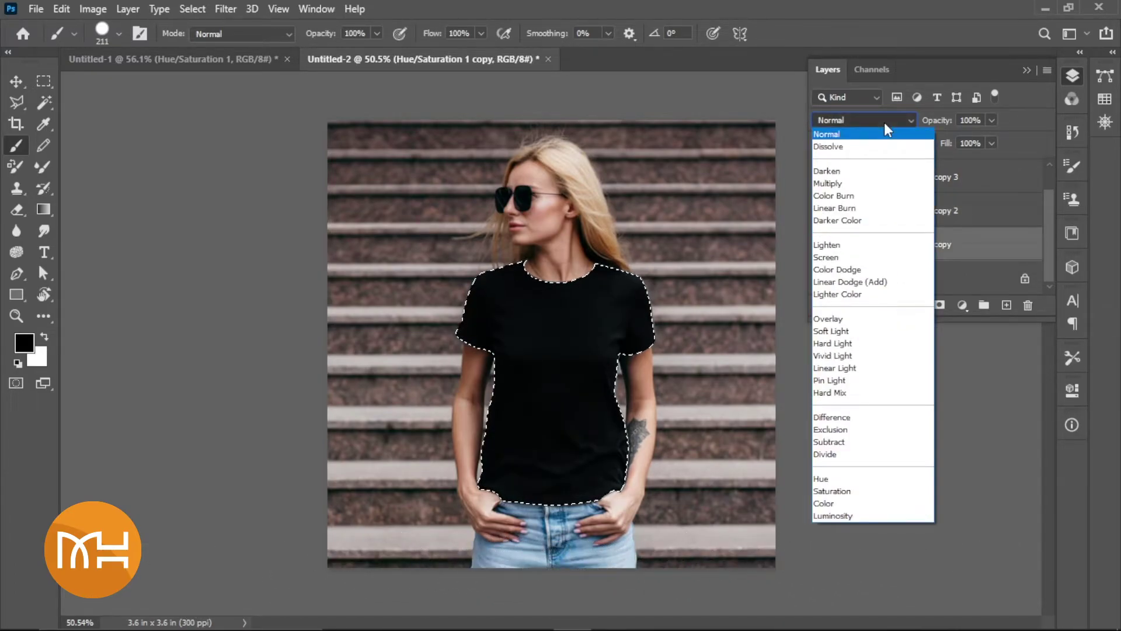
left_click(845, 185)
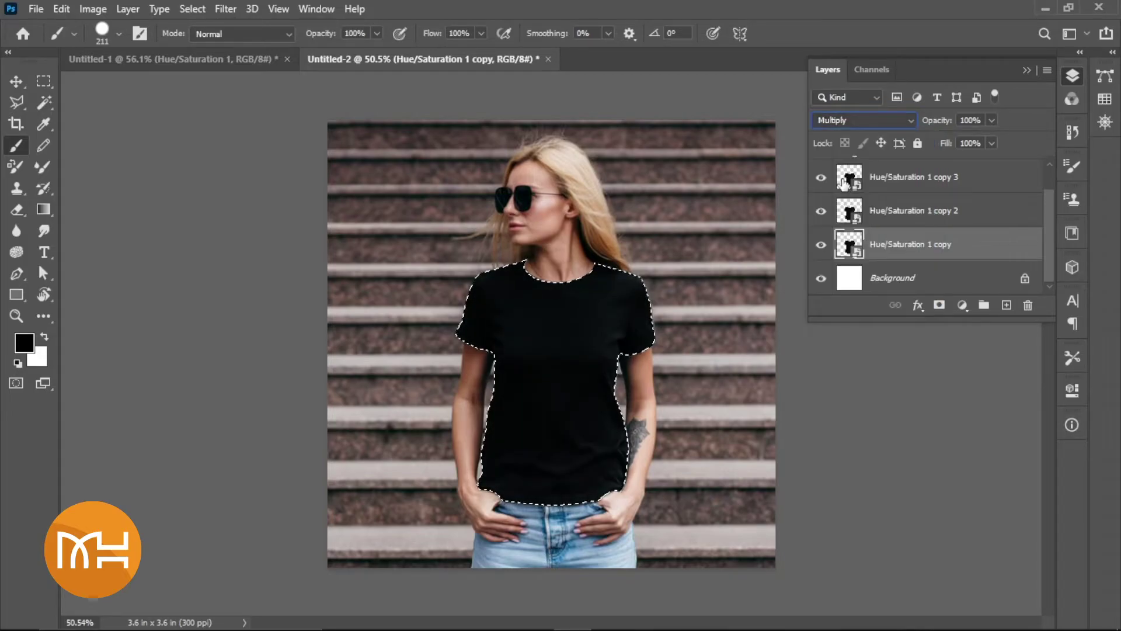
left_click(914, 281)
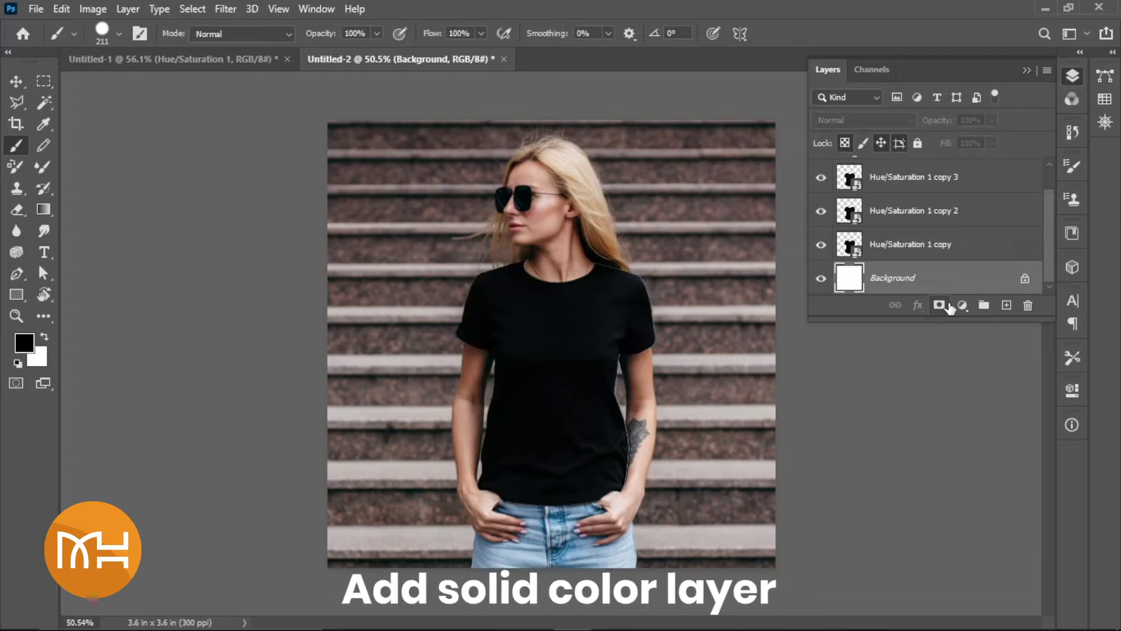
Add a ff0000 red Solid Color fill layer and hide the Hue/Saturation 1 copy 2 layer
left_click(962, 304)
left_click(975, 322)
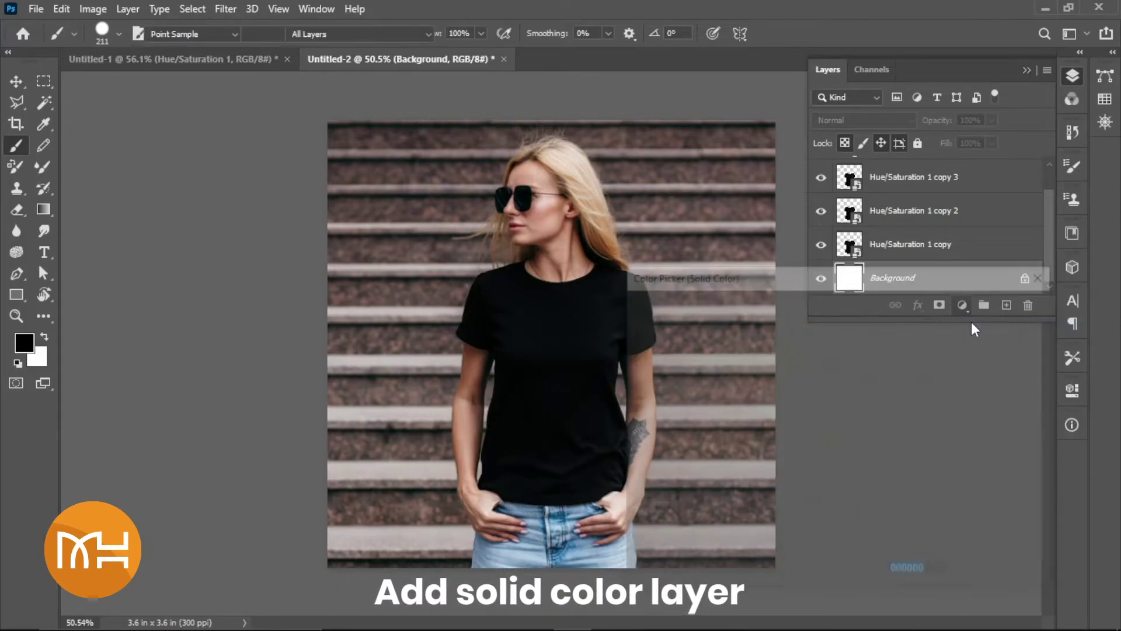
type("ff0000")
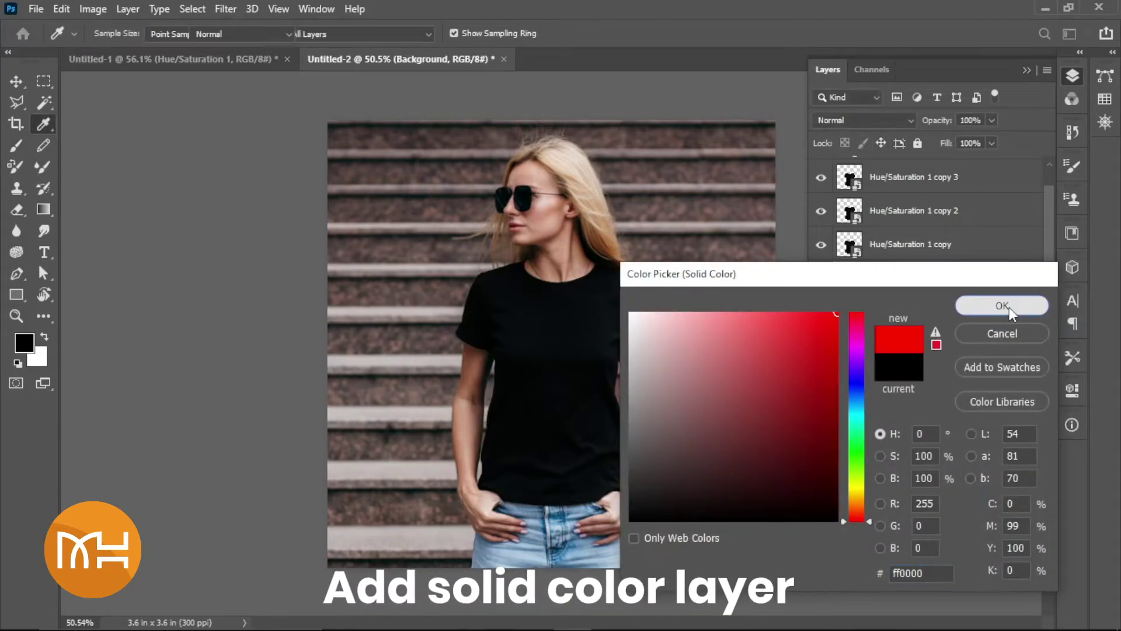
left_click(1008, 308)
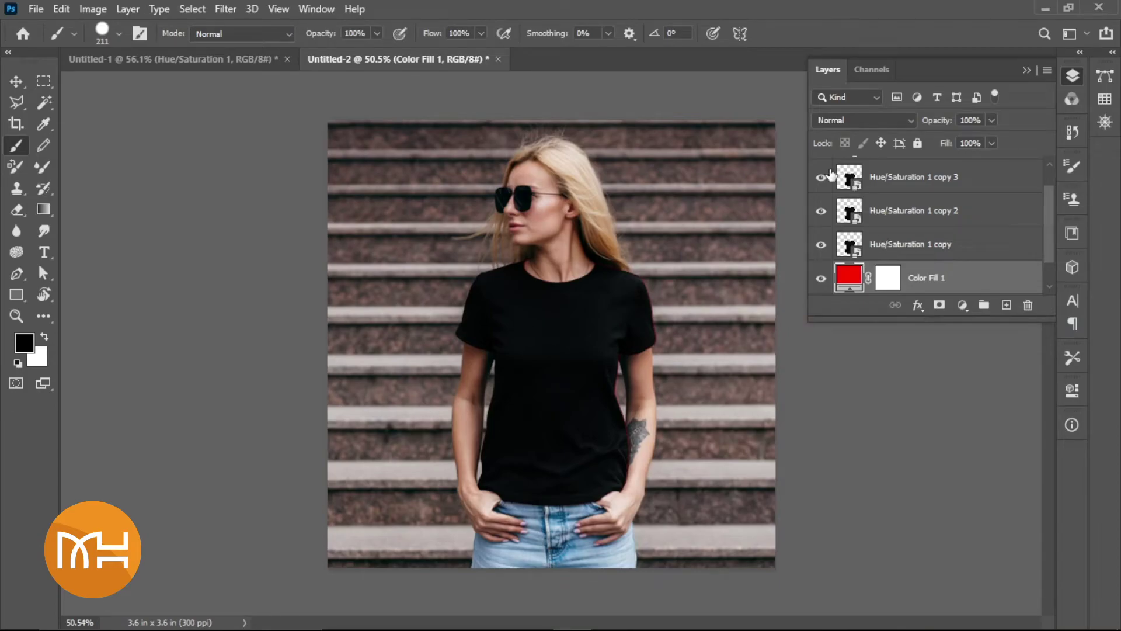
left_click(821, 209)
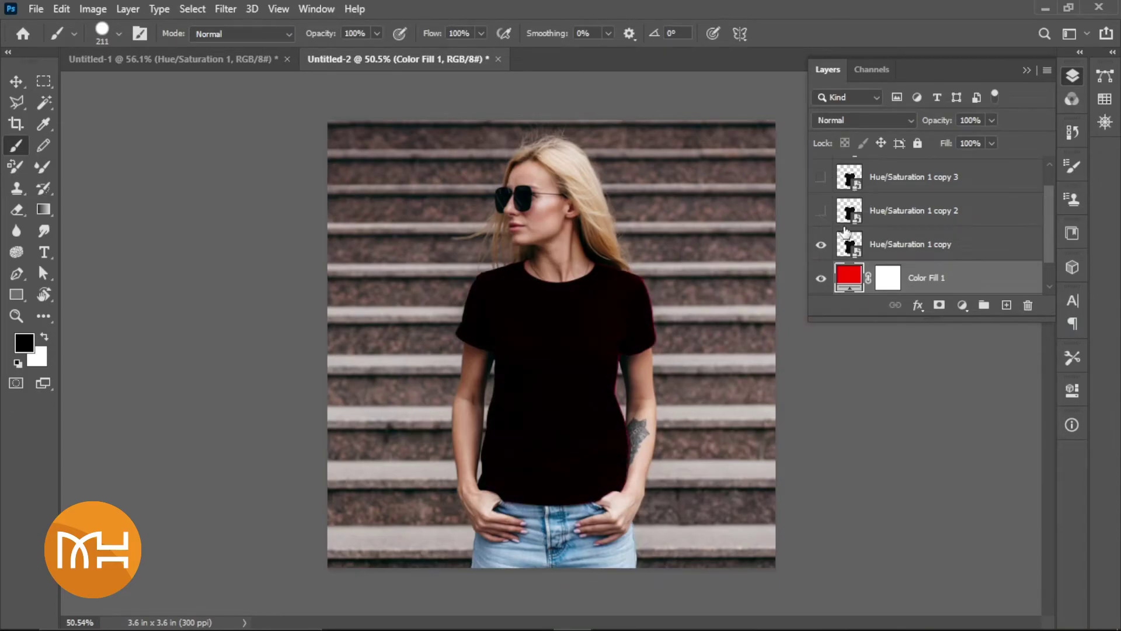
left_click(891, 251)
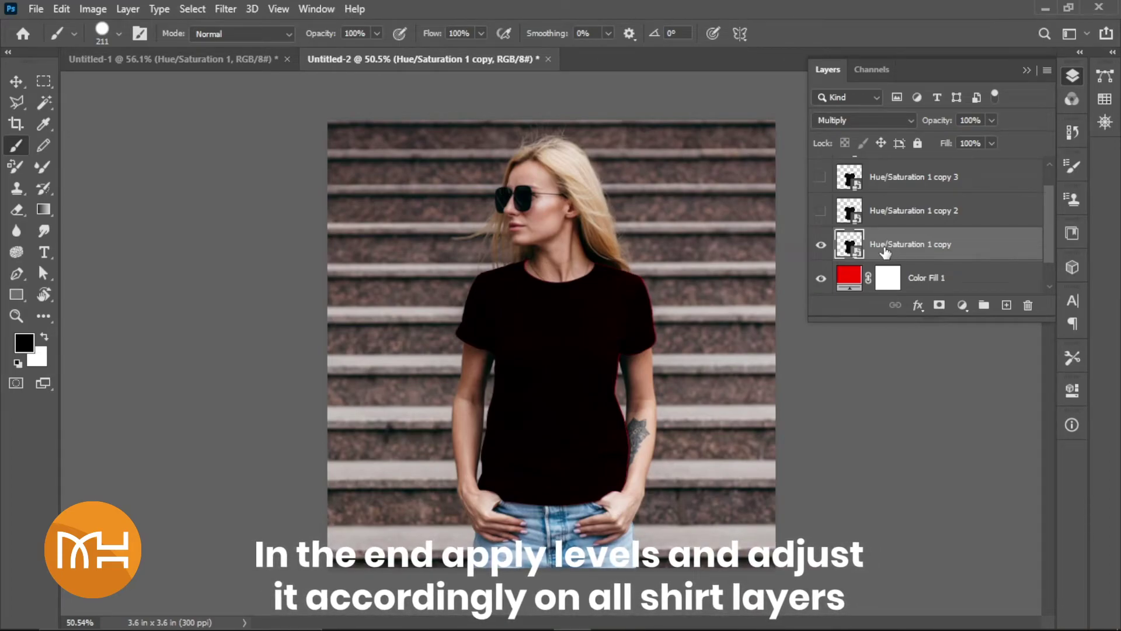
Apply Levels to Hue/Saturation 1 copy, darkening midtones and raising output black
key("ctrl+l")
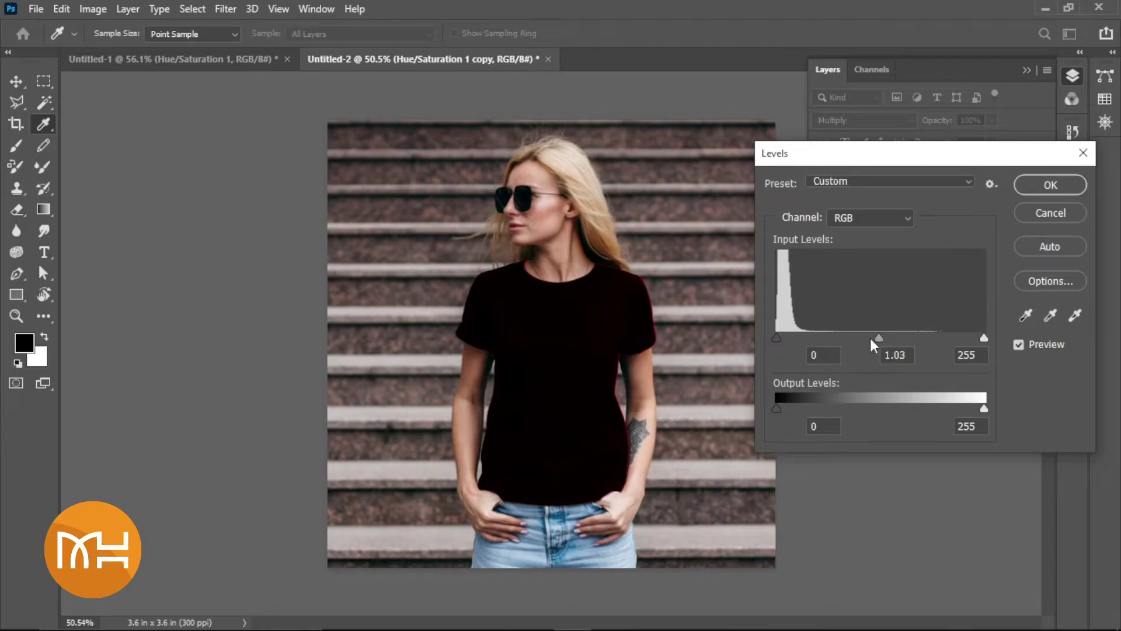
left_click_drag(871, 339, 793, 337)
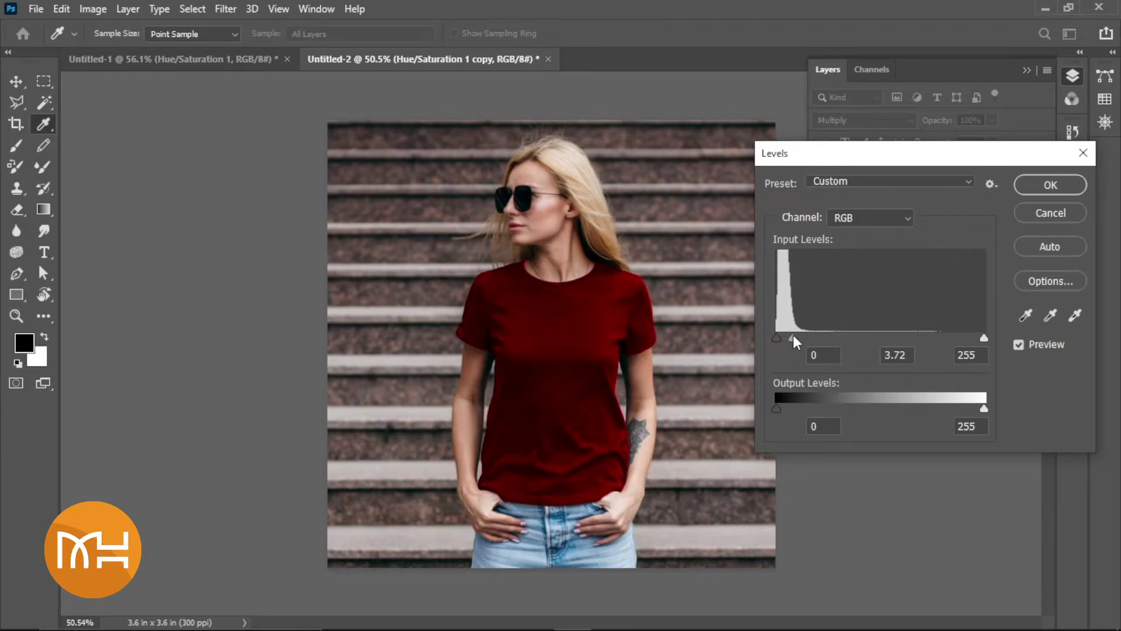
left_click(793, 338)
left_click_drag(776, 409, 900, 411)
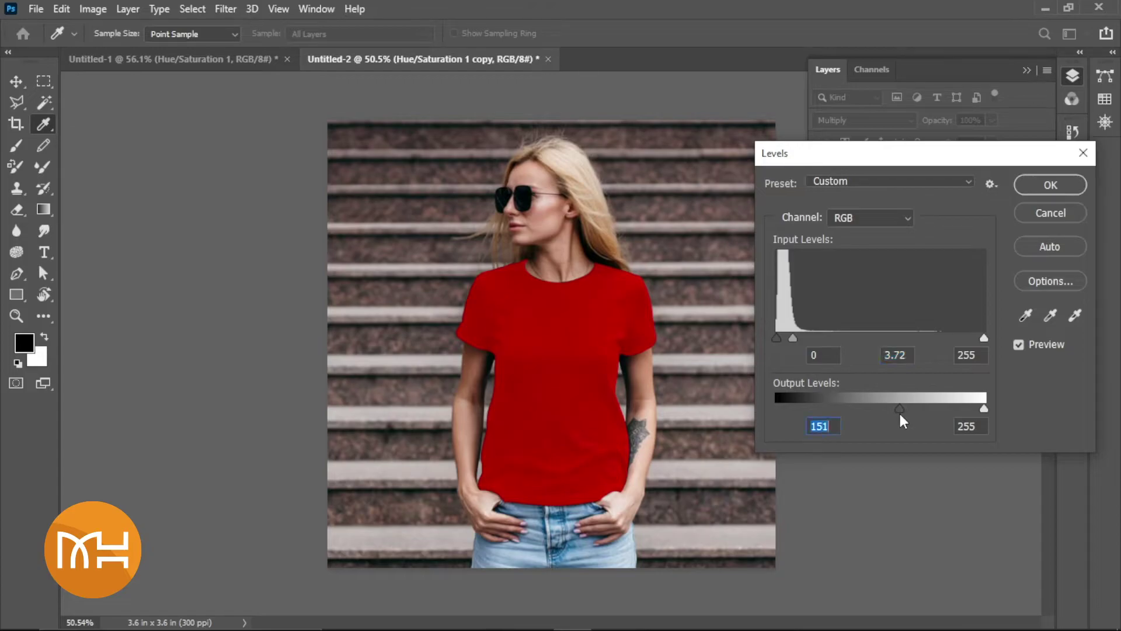
left_click(1049, 183)
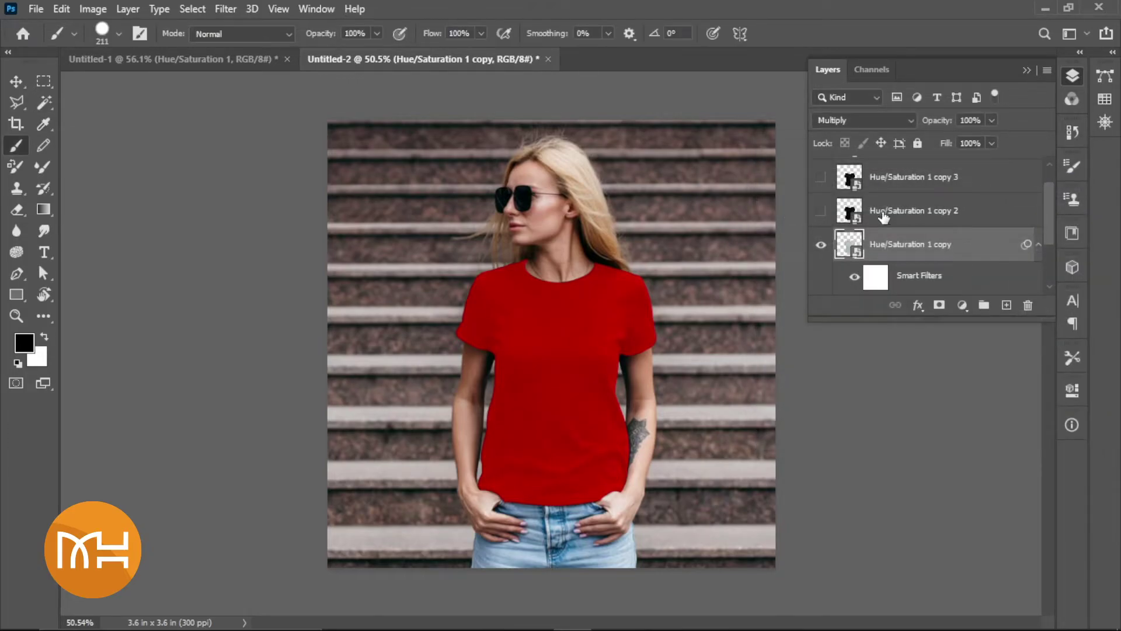
Show Hue/Saturation 1 copy 2 and give it similar Levels midtone and output-black adjustments
left_click(820, 210)
left_click(881, 211)
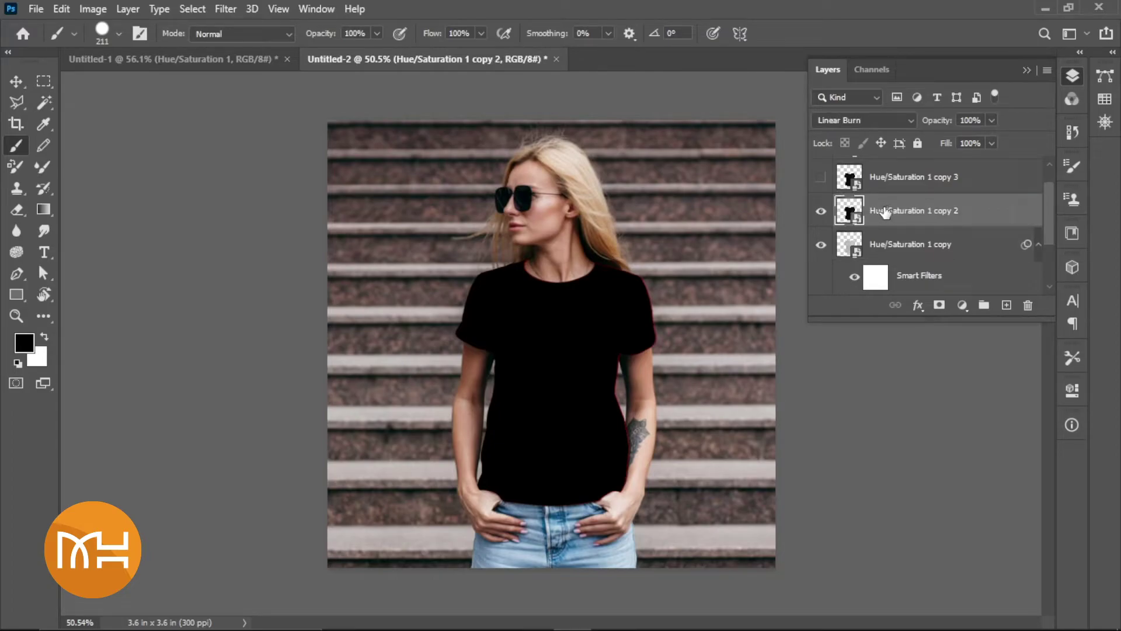
key("ctrl+l")
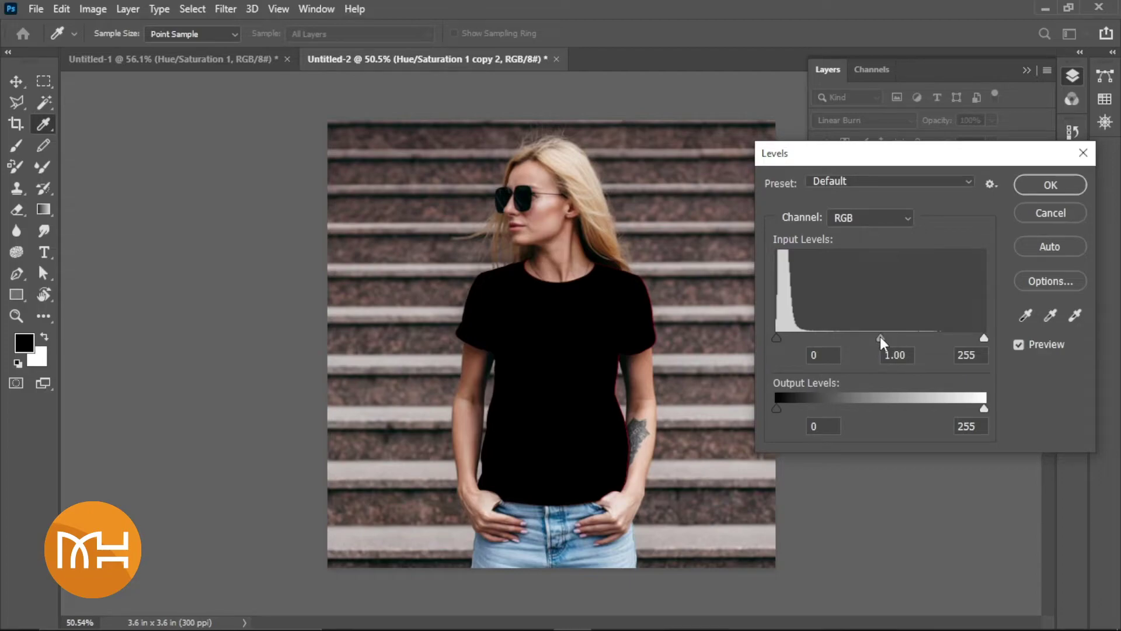
left_click_drag(880, 337, 782, 339)
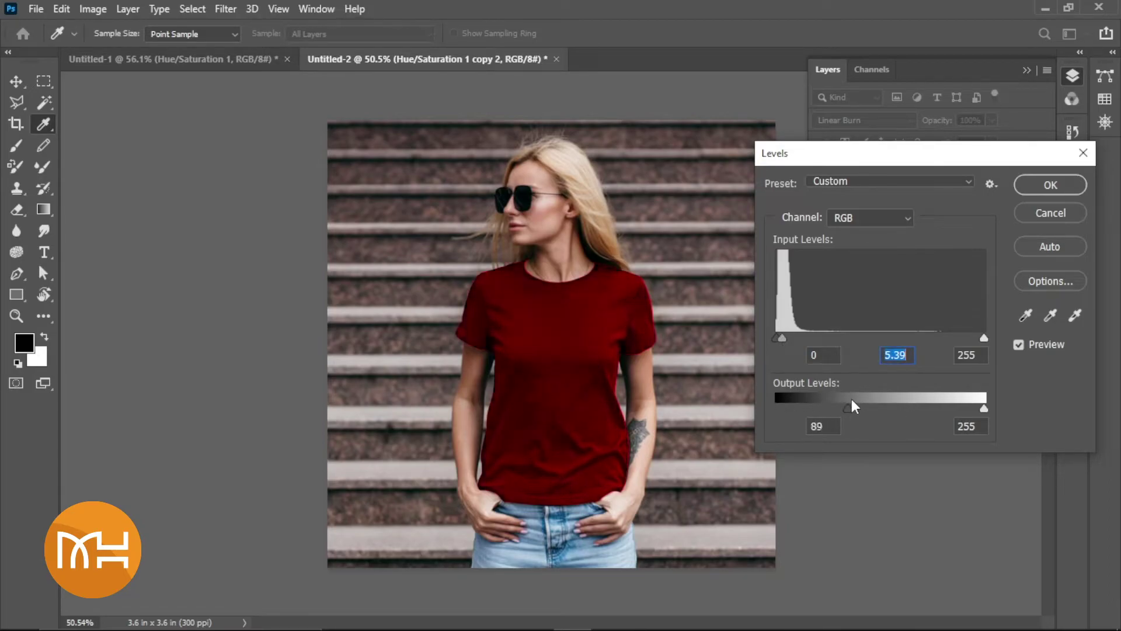
left_click_drag(851, 399, 943, 409)
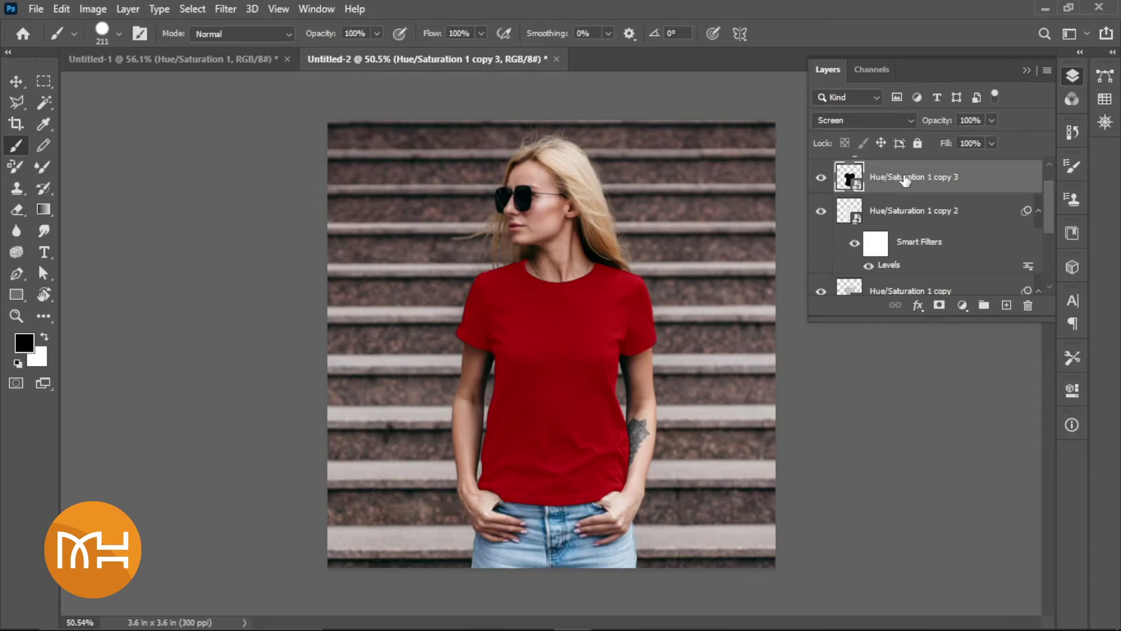
Apply Levels to the copy 3 shirt layer with the black input raised to 229
key("ctrl+l")
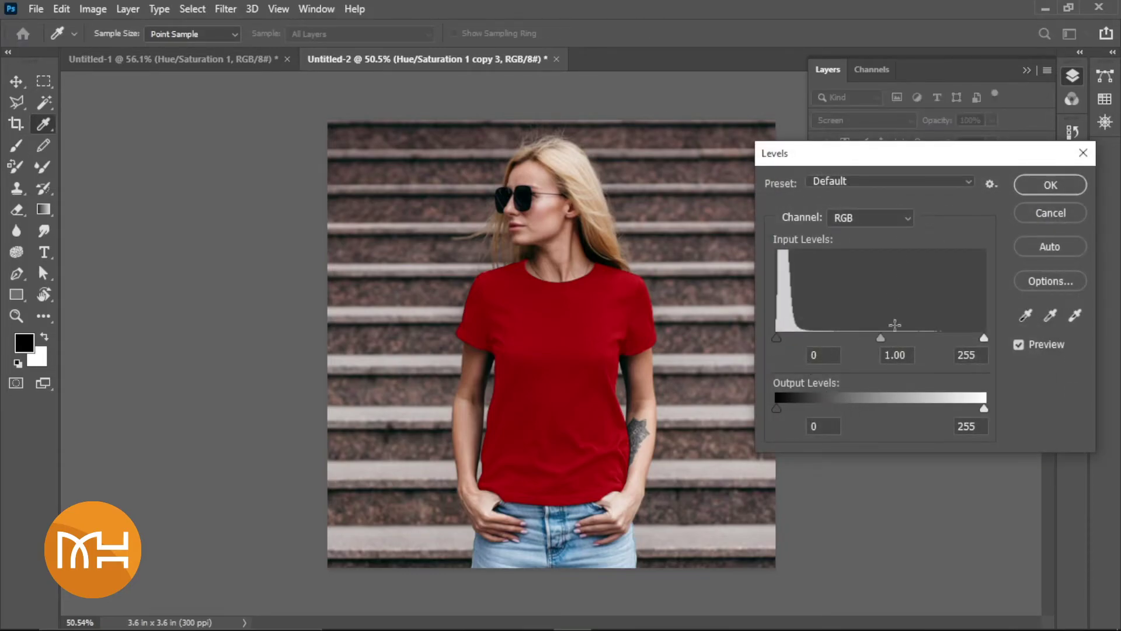
left_click_drag(776, 338, 961, 339)
left_click_drag(961, 338, 962, 338)
left_click(1054, 183)
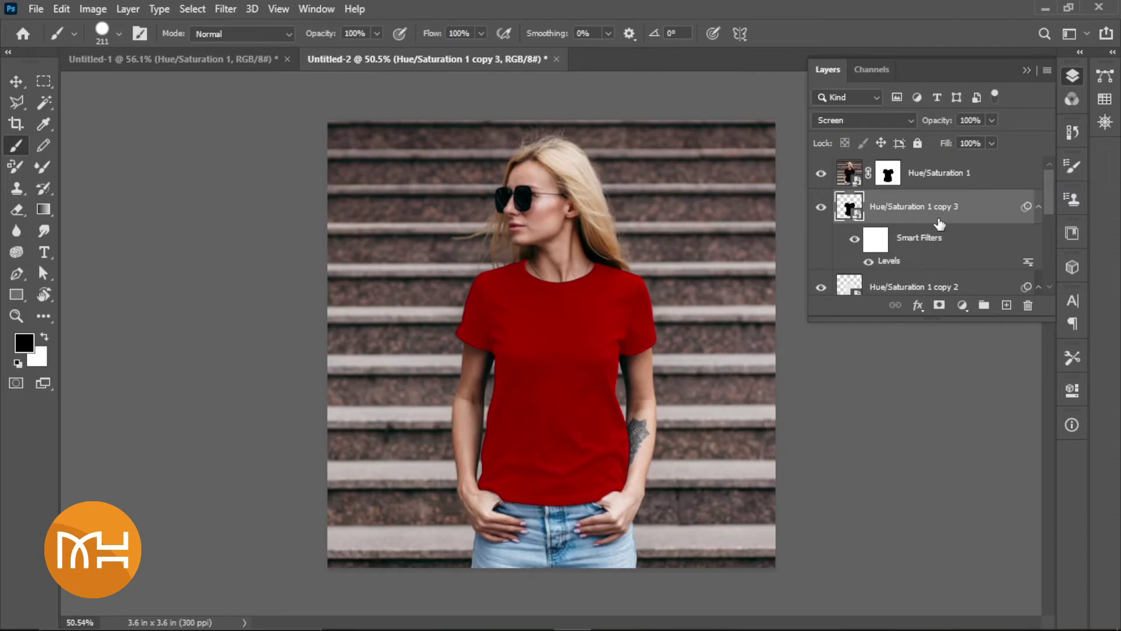
scroll(930, 233, "down", 2)
scroll(930, 233, "down", 2)
scroll(929, 233, "down", 2)
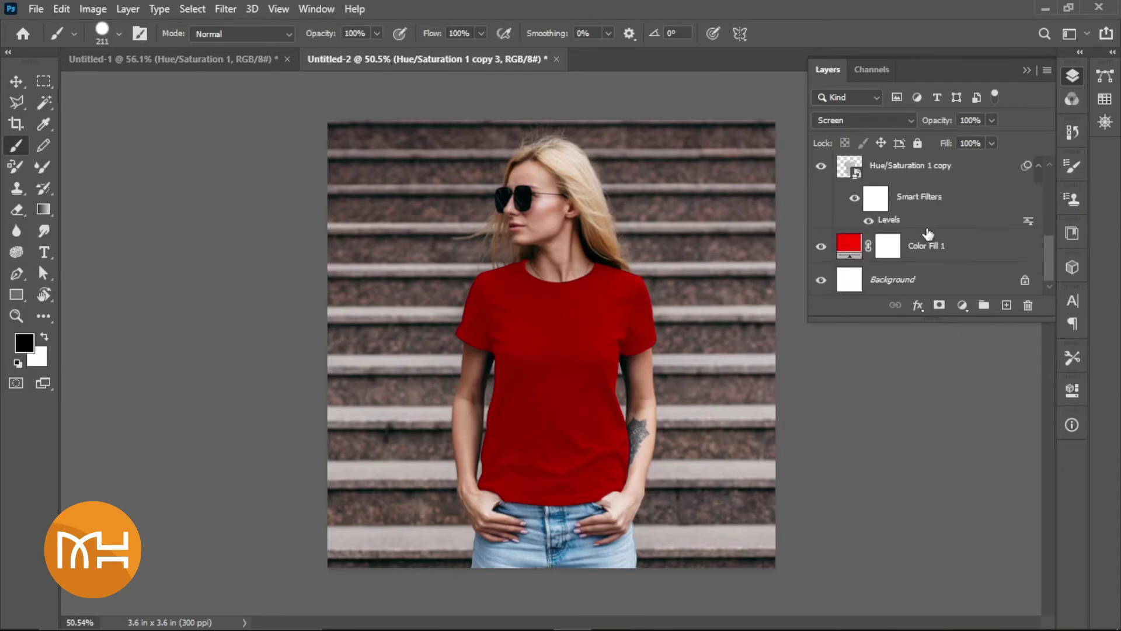
Try several hues for the Color Fill 1 colour, settling on cyan for the shirt
double_click(850, 248)
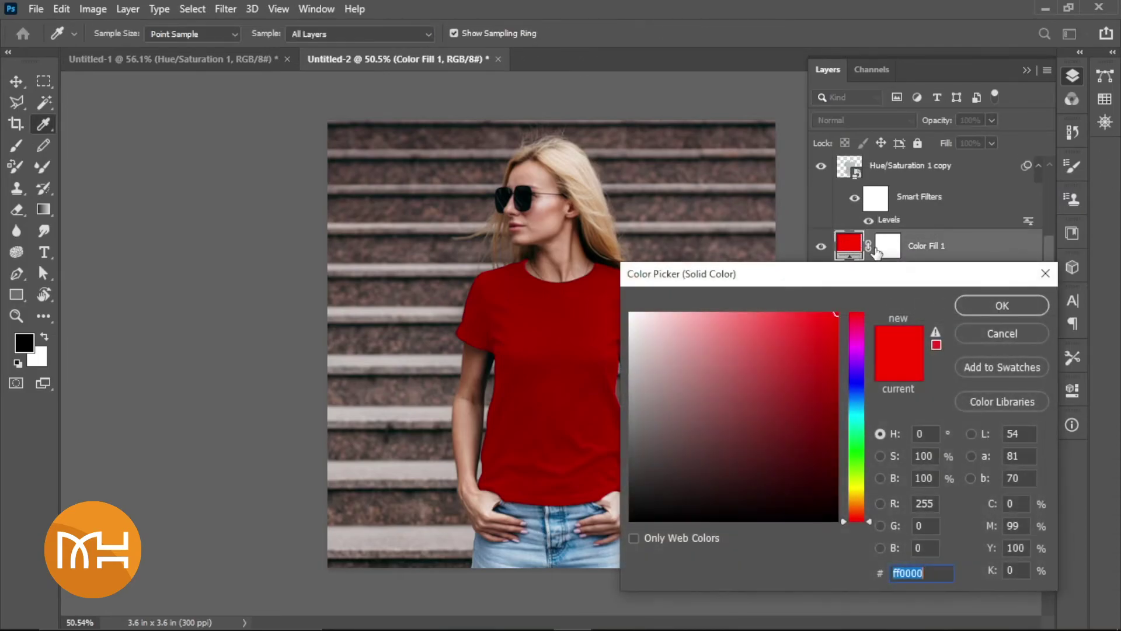
left_click_drag(807, 278, 955, 199)
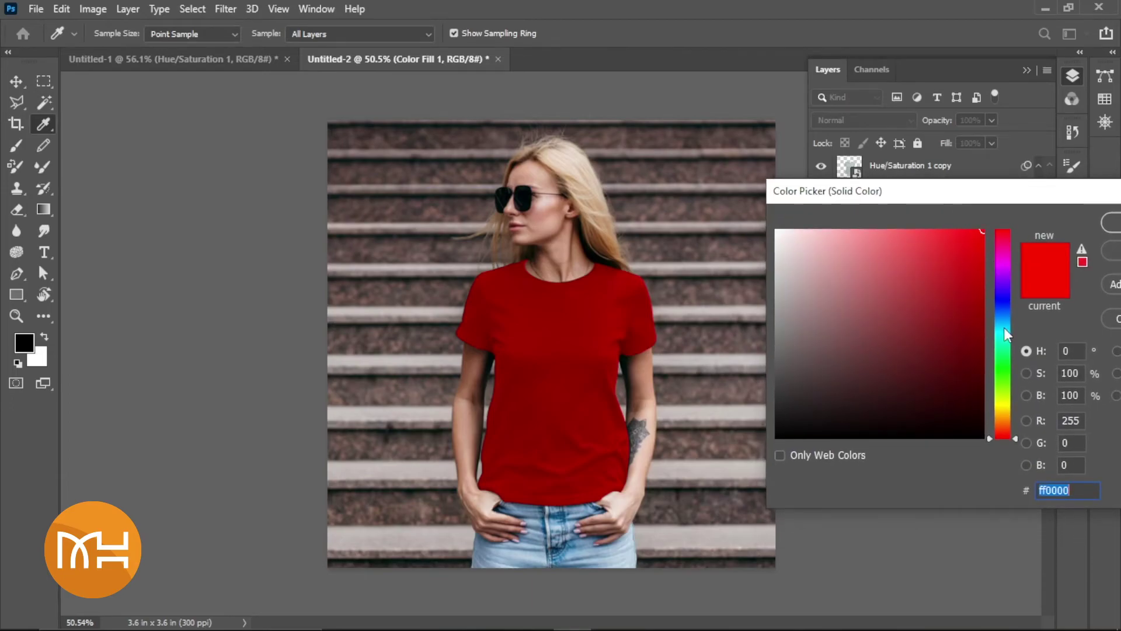
mouse_move(1019, 435)
left_mouse_down()
mouse_move(1014, 233)
mouse_move(1017, 245)
left_mouse_up()
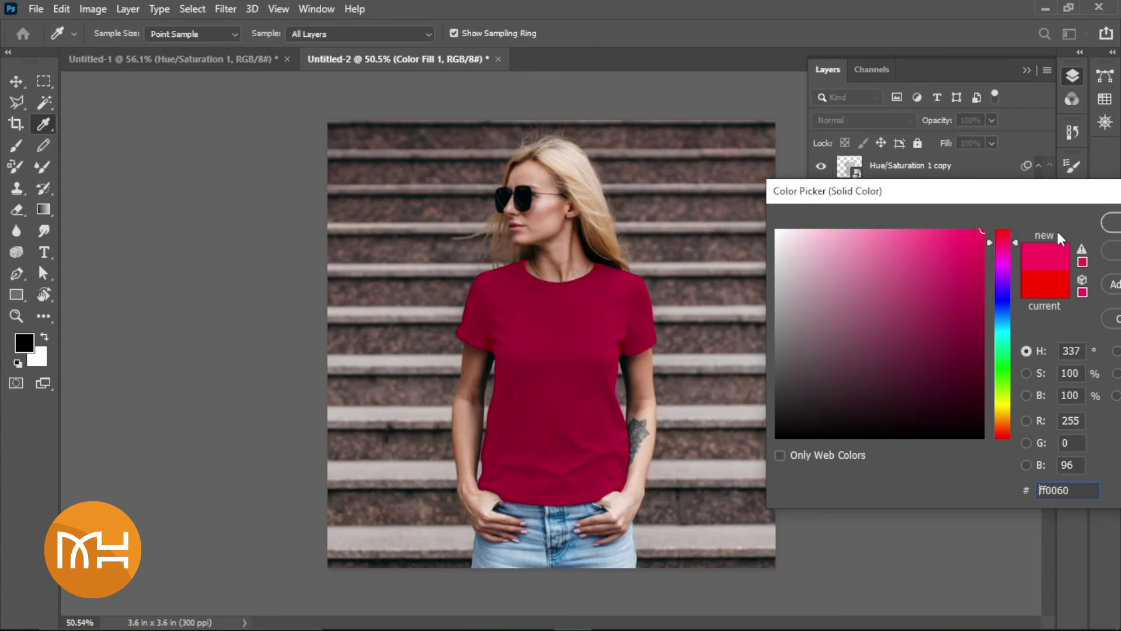
mouse_move(859, 262)
left_mouse_down()
mouse_move(759, 230)
mouse_move(772, 405)
mouse_move(753, 444)
mouse_move(739, 395)
mouse_move(729, 191)
mouse_move(1041, 214)
left_mouse_up()
left_click_drag(1014, 250, 998, 411)
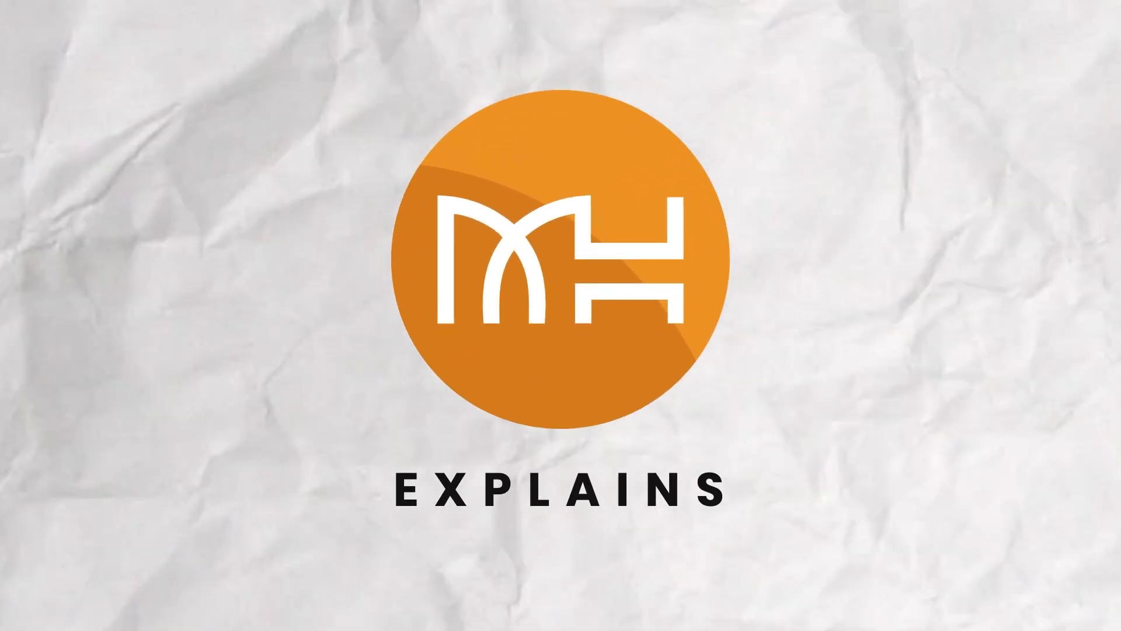